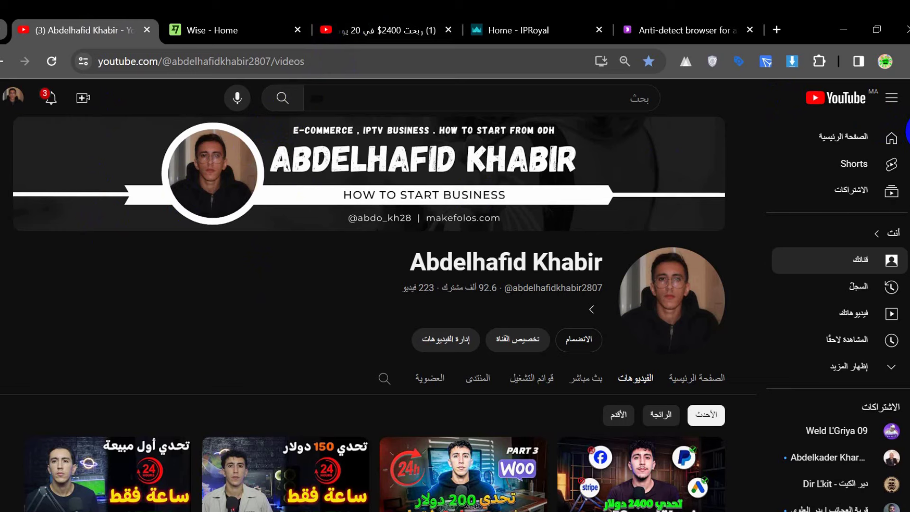
Step: Look over the YouTube channel's videos and the Wise account home, ending on the IPRoyal dashboard
{"action": "left_click_drag", "start_coordinate": [907, 135], "coordinate": [907, 156]}
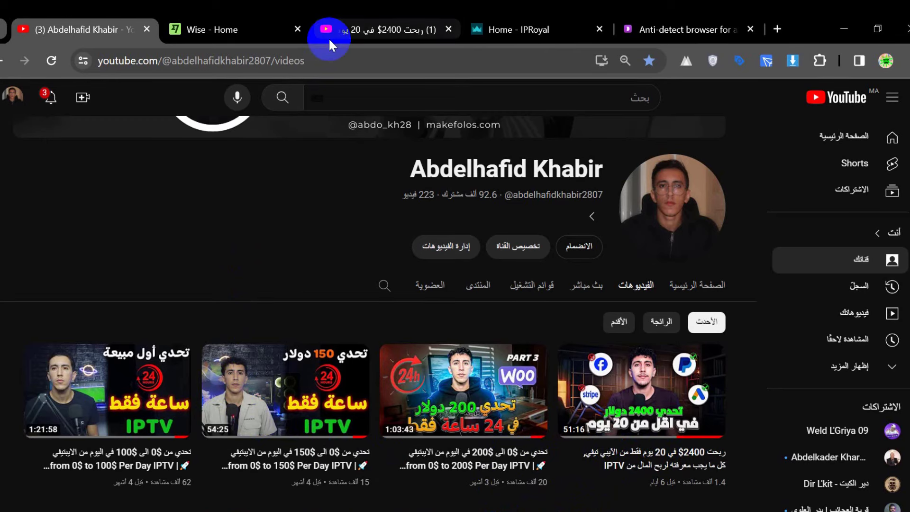
{"action": "left_click", "coordinate": [221, 27]}
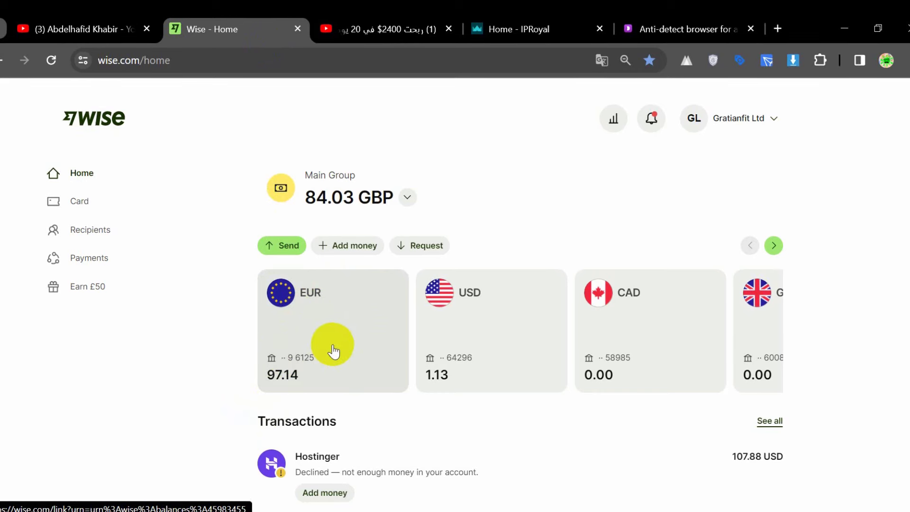
{"action": "left_click", "coordinate": [406, 22]}
{"action": "left_click", "coordinate": [521, 21]}
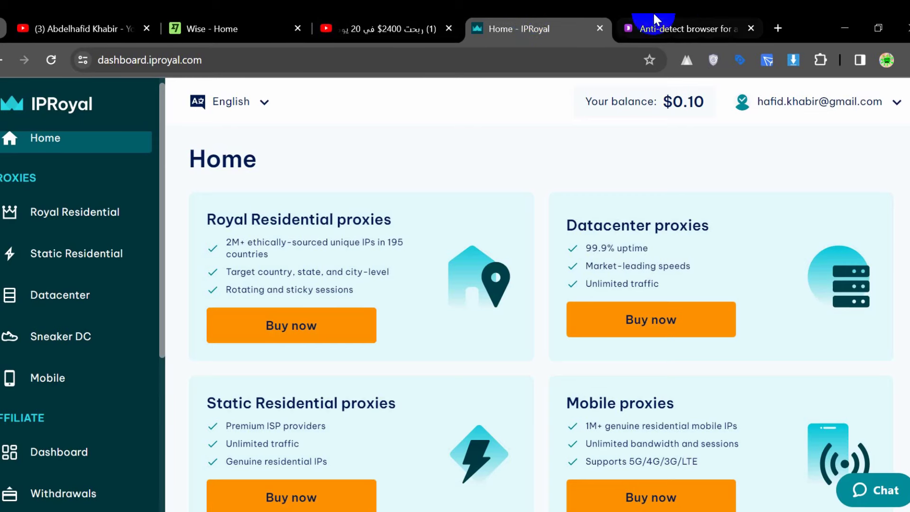
{"action": "mouse_move", "coordinate": [676, 17]}
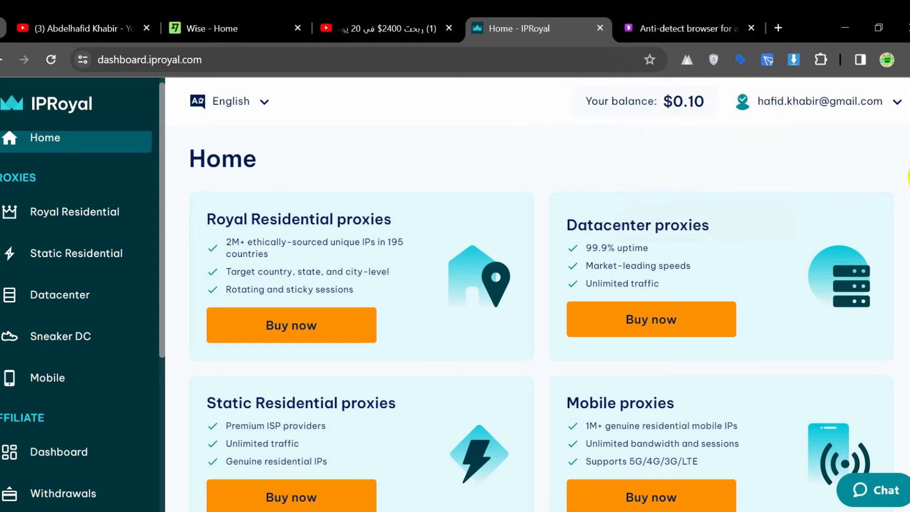
Step: Launch the Dolphin Anty desktop app and return to the browser showing the IPRoyal dashboard
{"action": "left_click", "coordinate": [842, 27]}
{"action": "left_click", "coordinate": [844, 27]}
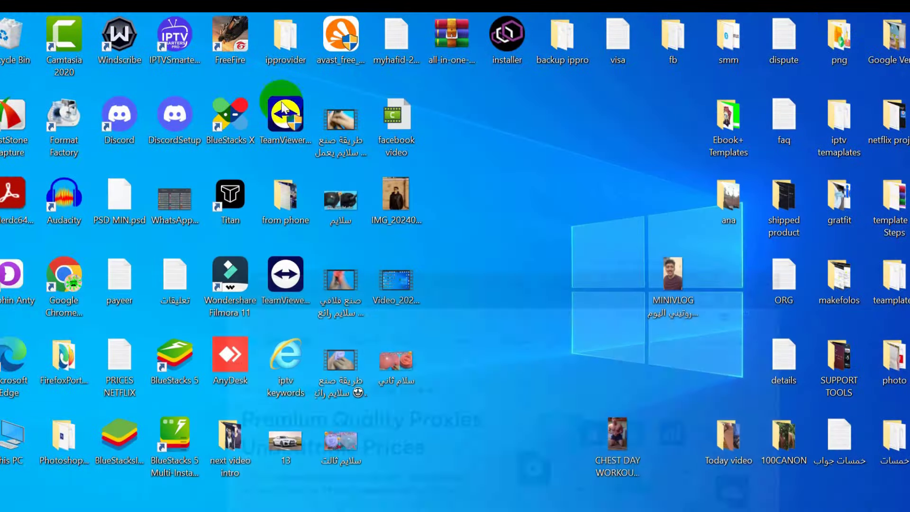
{"action": "double_click", "coordinate": [8, 273]}
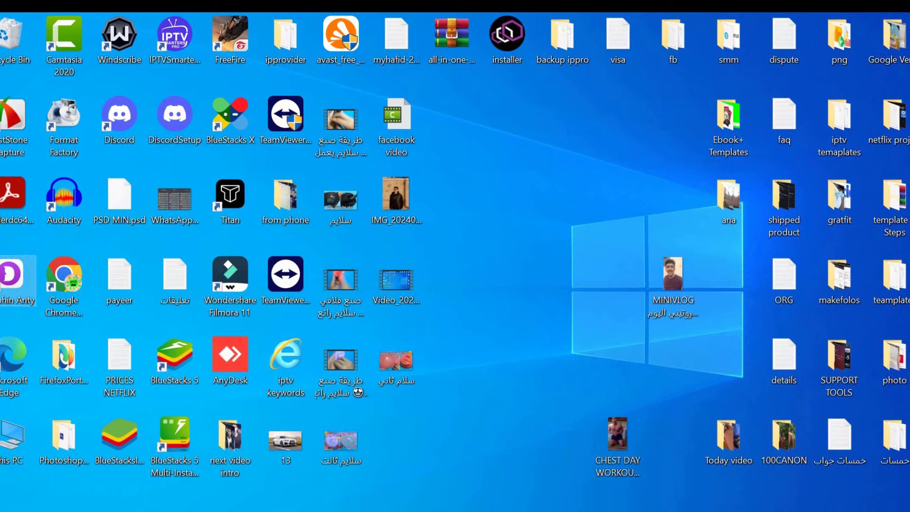
{"action": "left_click", "coordinate": [496, 507]}
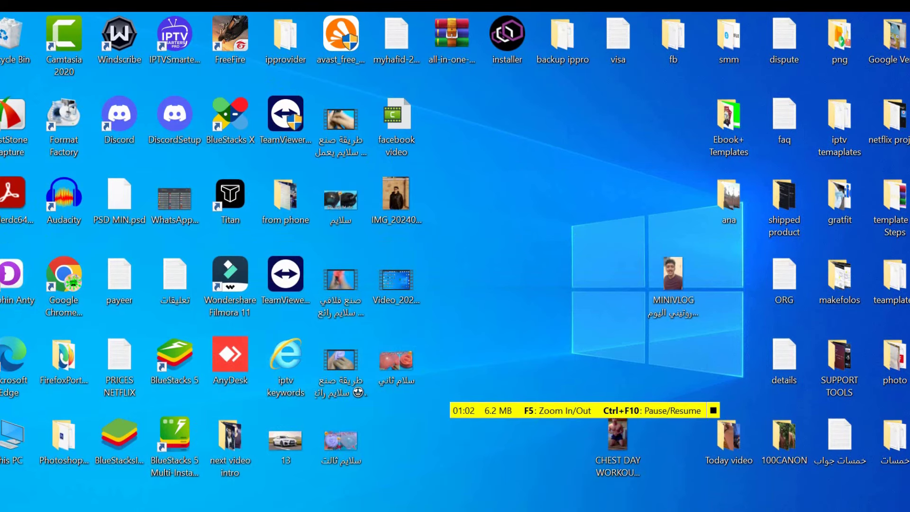
{"action": "left_click", "coordinate": [448, 486]}
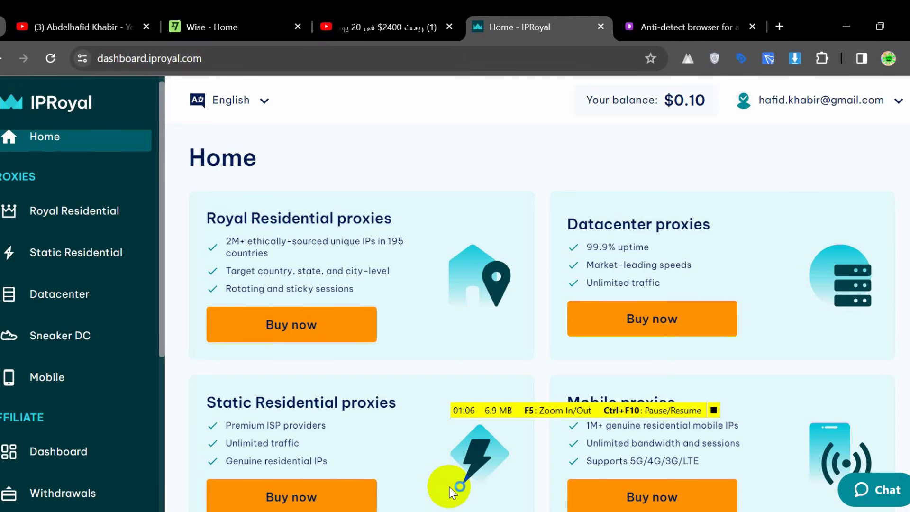
Step: Look at the Dolphin{anty} website and return to the IPRoyal dashboard
{"action": "left_click", "coordinate": [648, 14]}
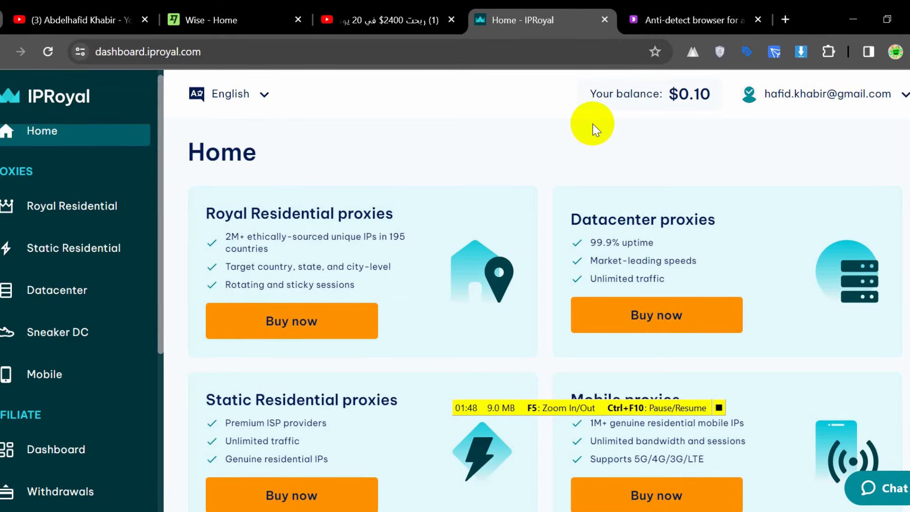
{"action": "left_click", "coordinate": [682, 7]}
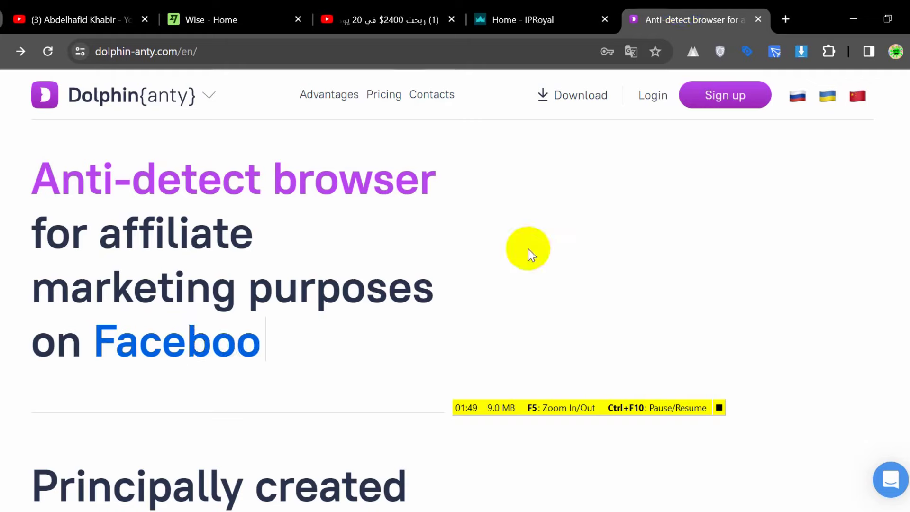
{"action": "left_click", "coordinate": [553, 7]}
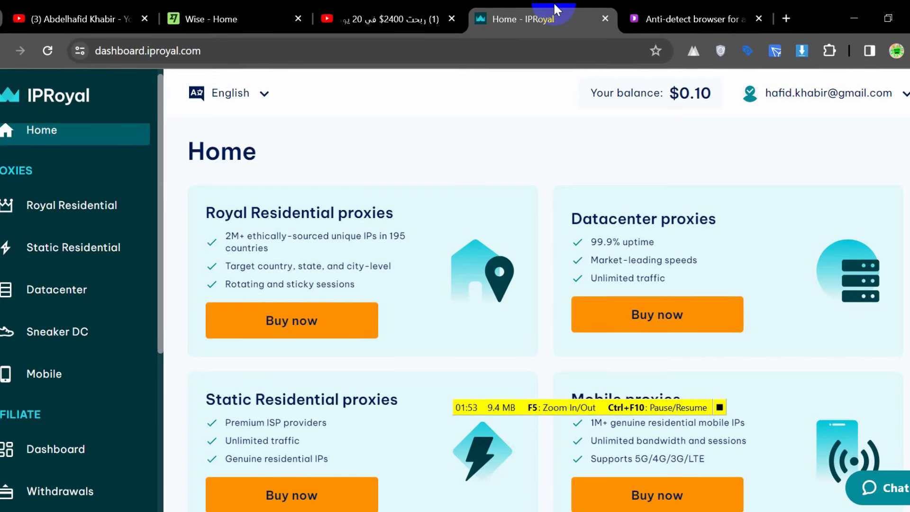
Step: Open the Royal Residential proxies page and check the remaining traffic in both MB and GB
{"action": "left_click", "coordinate": [92, 215]}
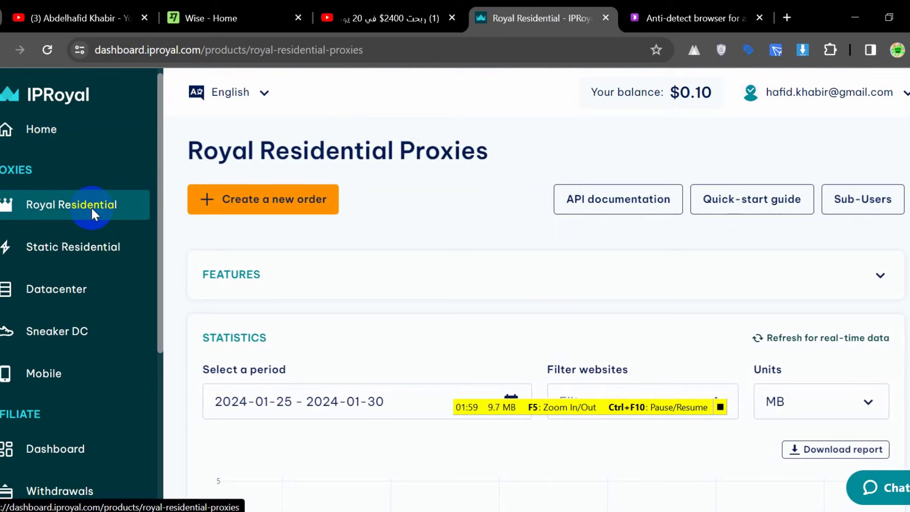
{"action": "scroll", "coordinate": [545, 313], "scroll_direction": "down", "scroll_amount": 10}
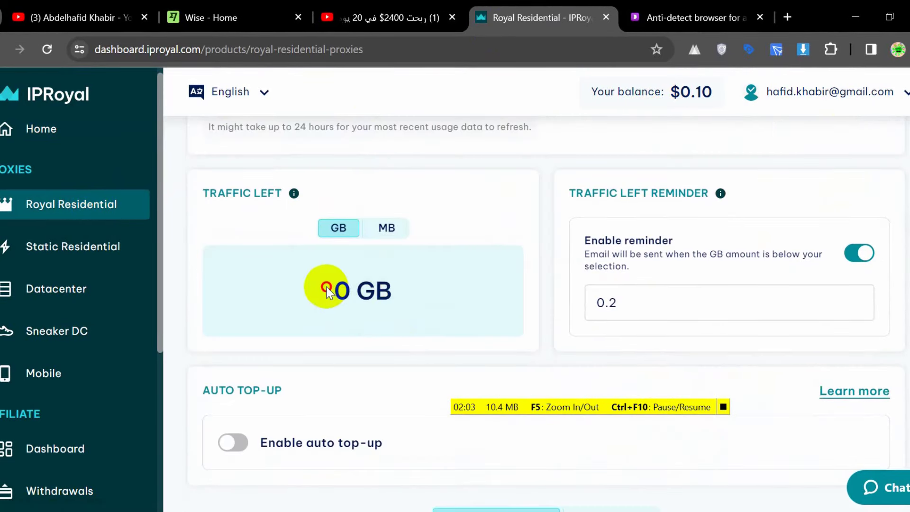
{"action": "left_click", "coordinate": [379, 234]}
{"action": "left_click", "coordinate": [353, 229]}
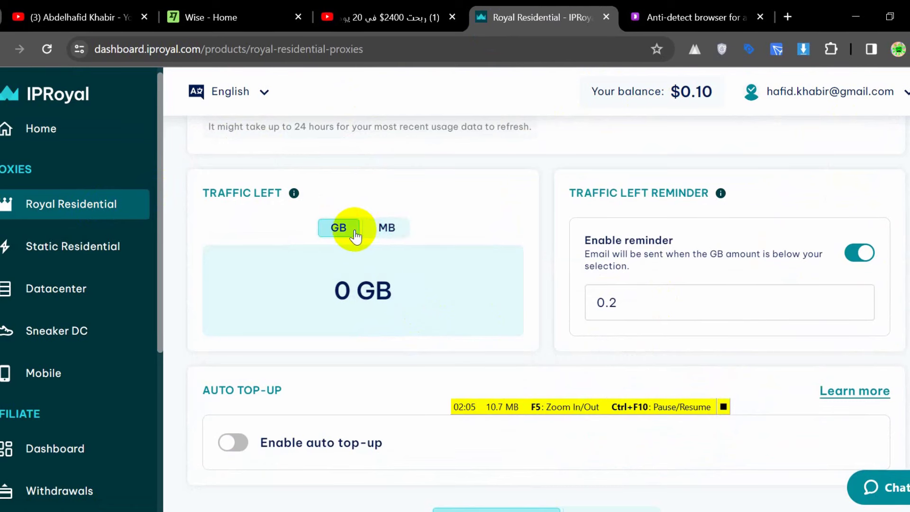
{"action": "left_click", "coordinate": [397, 229]}
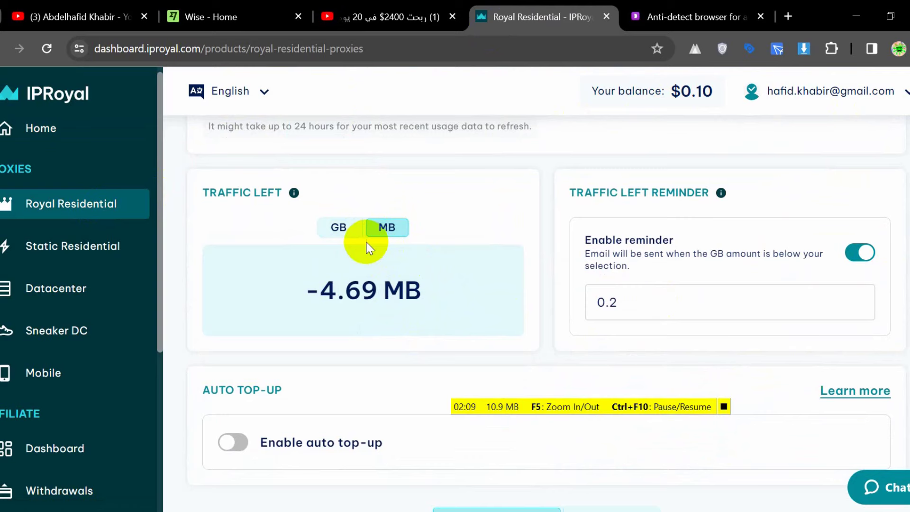
{"action": "left_click", "coordinate": [337, 226]}
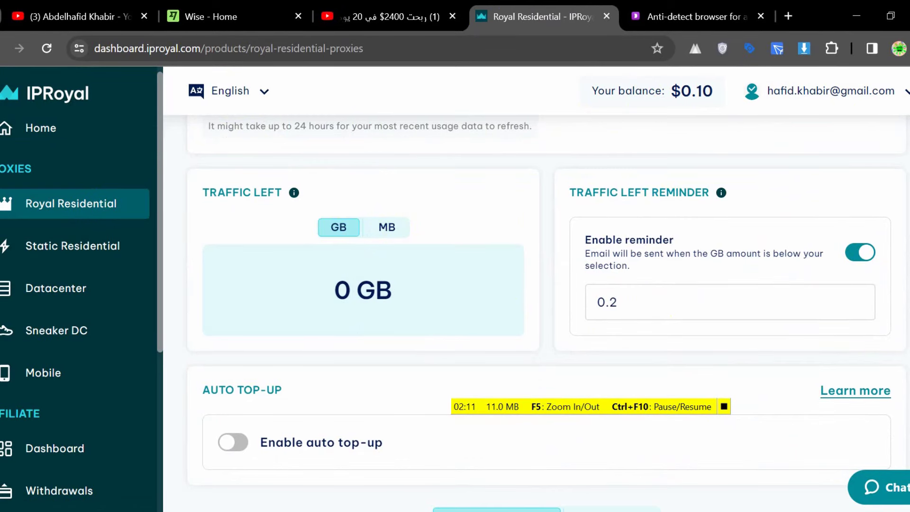
Step: Examine the proxy access settings, including country, region, type, rotation, hostname, port and credentials
{"action": "scroll", "coordinate": [906, 250], "scroll_direction": "up", "scroll_amount": 10}
{"action": "scroll", "coordinate": [905, 250], "scroll_direction": "down", "scroll_amount": 10}
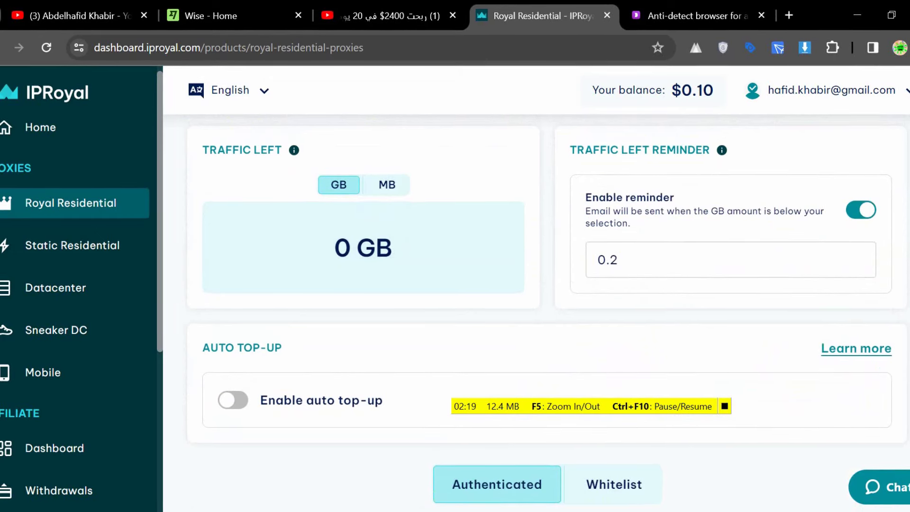
{"action": "scroll", "coordinate": [906, 251], "scroll_direction": "down", "scroll_amount": 10}
{"action": "scroll", "coordinate": [905, 251], "scroll_direction": "down", "scroll_amount": 2}
{"action": "scroll", "coordinate": [906, 251], "scroll_direction": "up", "scroll_amount": 1}
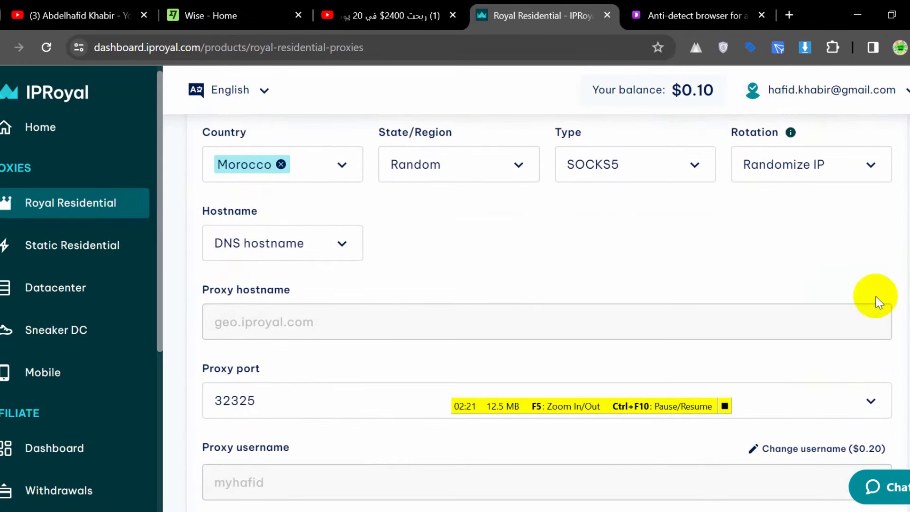
{"action": "scroll", "coordinate": [535, 289], "scroll_direction": "down", "scroll_amount": 3}
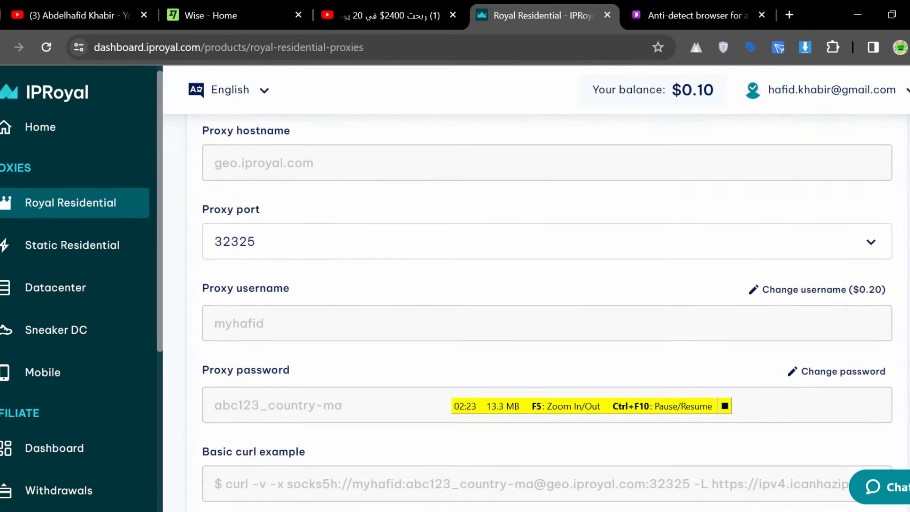
Step: Highlight one entry in the formatted proxy list to inspect its host, port, username and password format
{"action": "scroll", "coordinate": [536, 289], "scroll_direction": "down", "scroll_amount": 8}
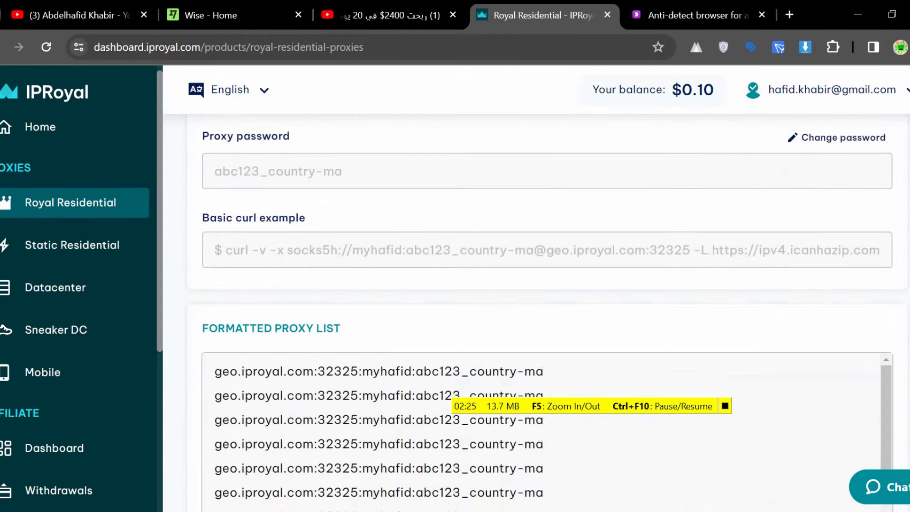
{"action": "left_click_drag", "start_coordinate": [545, 265], "coordinate": [214, 265]}
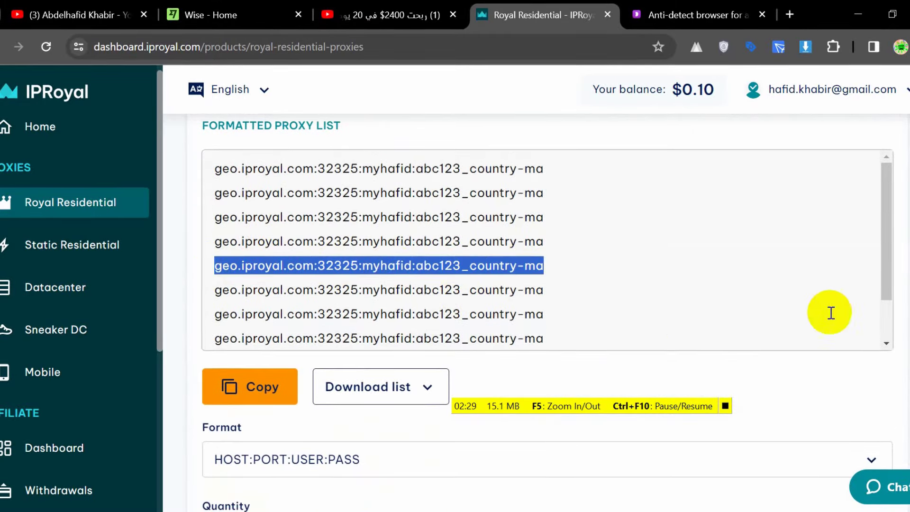
{"action": "left_click", "coordinate": [572, 509]}
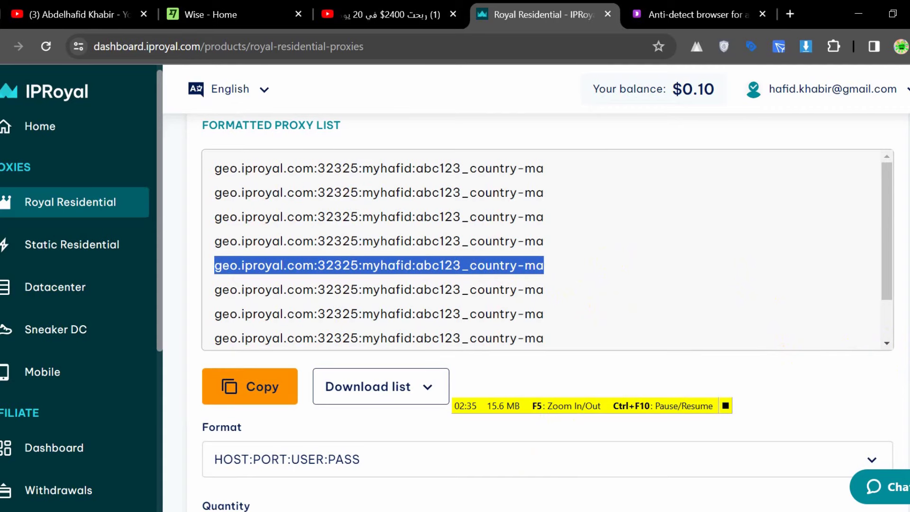
{"action": "scroll", "coordinate": [547, 308], "scroll_direction": "up", "scroll_amount": 2}
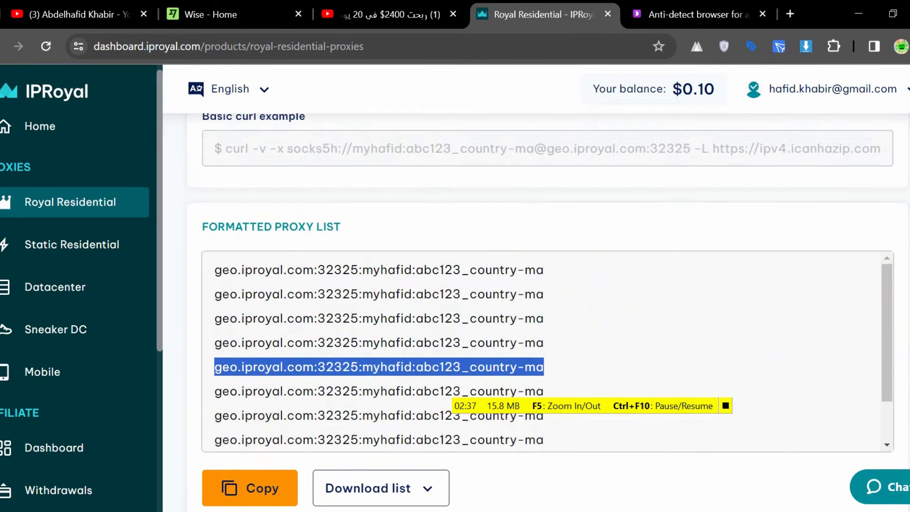
{"action": "scroll", "coordinate": [547, 308], "scroll_direction": "down", "scroll_amount": 2}
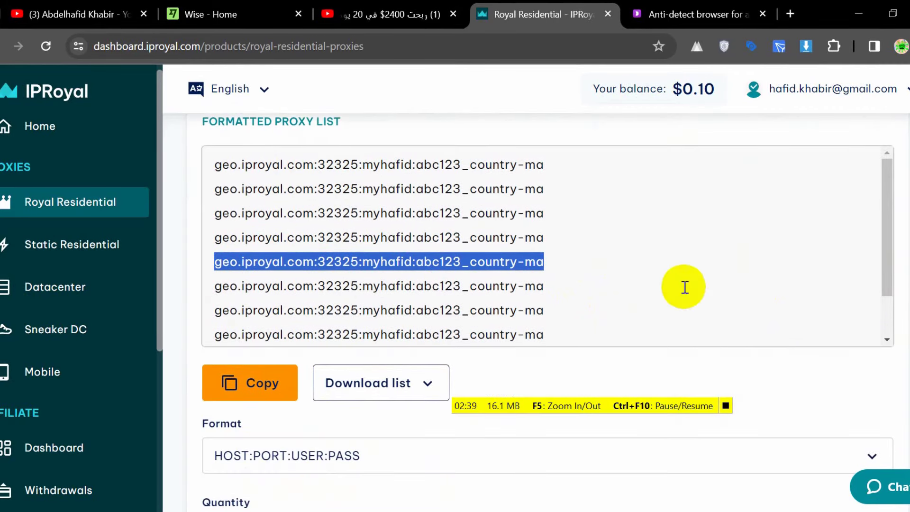
Step: Set the State/Region of the Morocco proxy to El jadida in the proxy access settings
{"action": "scroll", "coordinate": [900, 385], "scroll_direction": "up", "scroll_amount": 4}
{"action": "scroll", "coordinate": [547, 308], "scroll_direction": "up", "scroll_amount": 7}
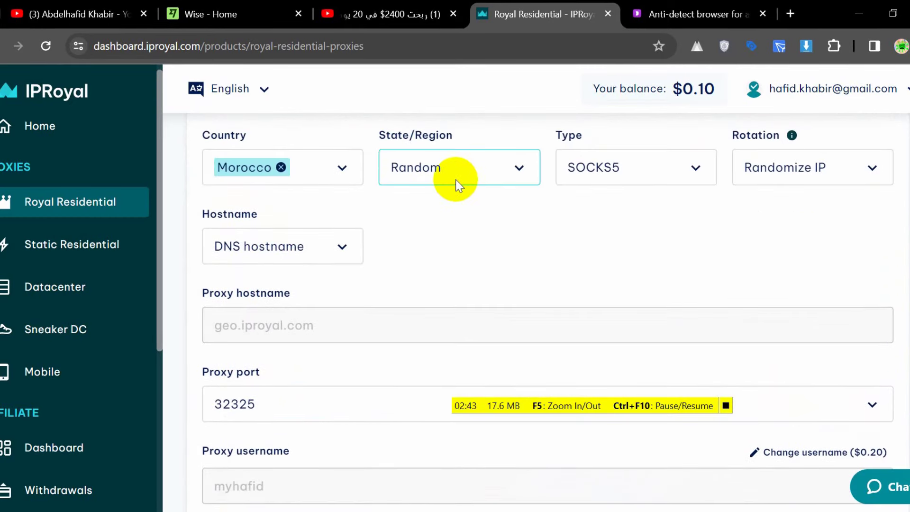
{"action": "left_click", "coordinate": [456, 179]}
{"action": "left_click", "coordinate": [446, 284]}
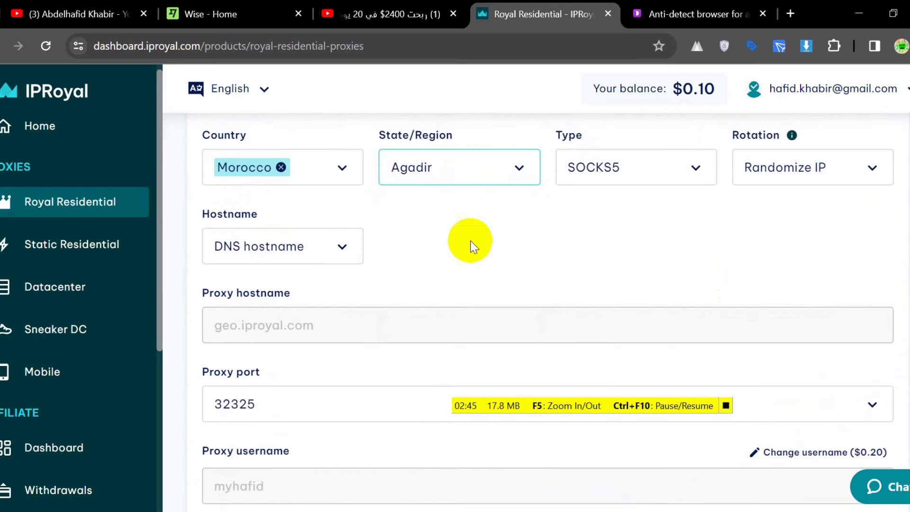
{"action": "left_click", "coordinate": [469, 177]}
{"action": "left_click_drag", "start_coordinate": [536, 240], "coordinate": [536, 280]}
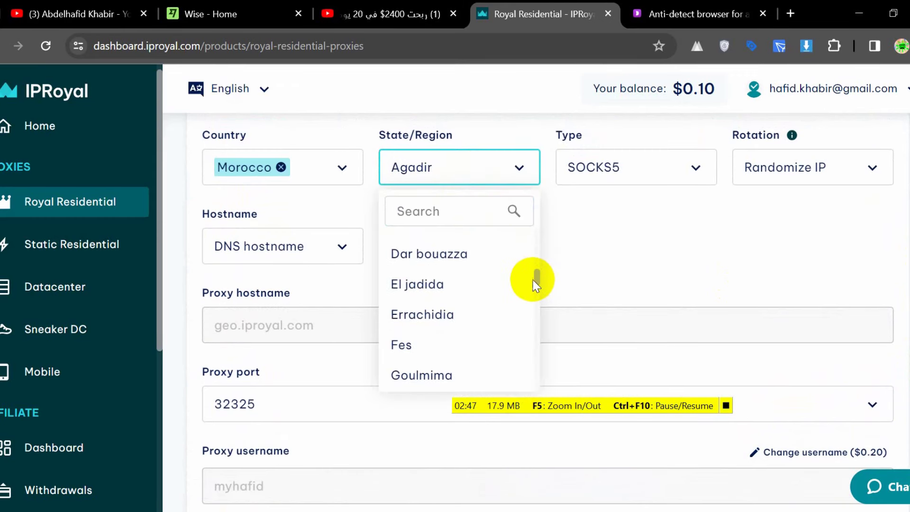
{"action": "left_click", "coordinate": [459, 284]}
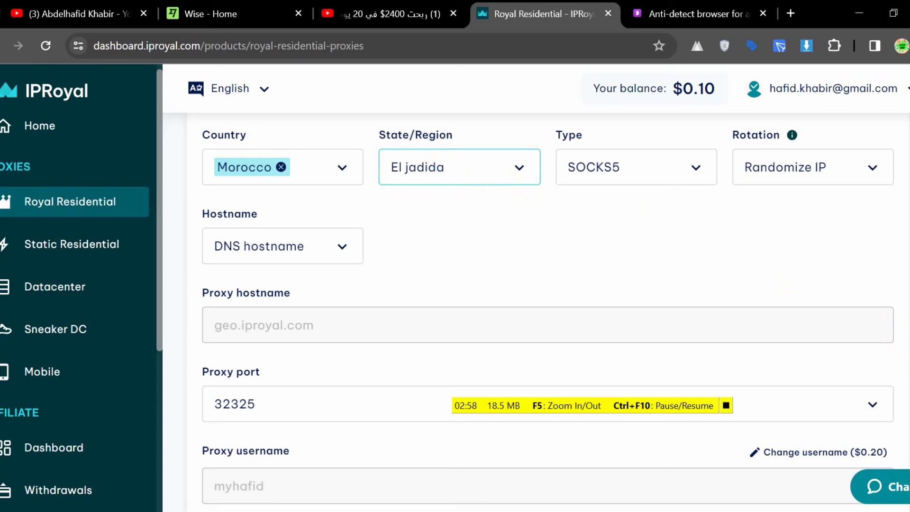
Step: Review the remaining traffic, the auto top-up option and the proxy access details for the chosen region
{"action": "scroll", "coordinate": [540, 308], "scroll_direction": "up", "scroll_amount": 10}
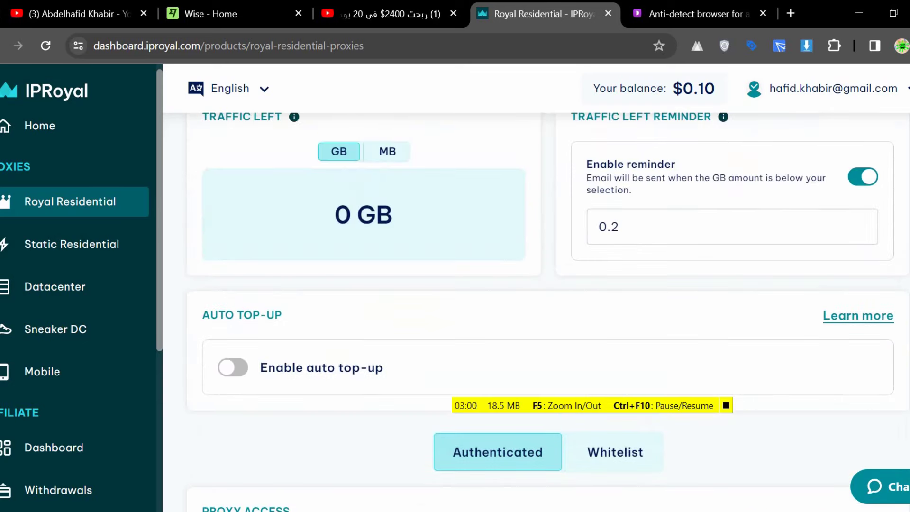
{"action": "scroll", "coordinate": [540, 308], "scroll_direction": "down", "scroll_amount": 2}
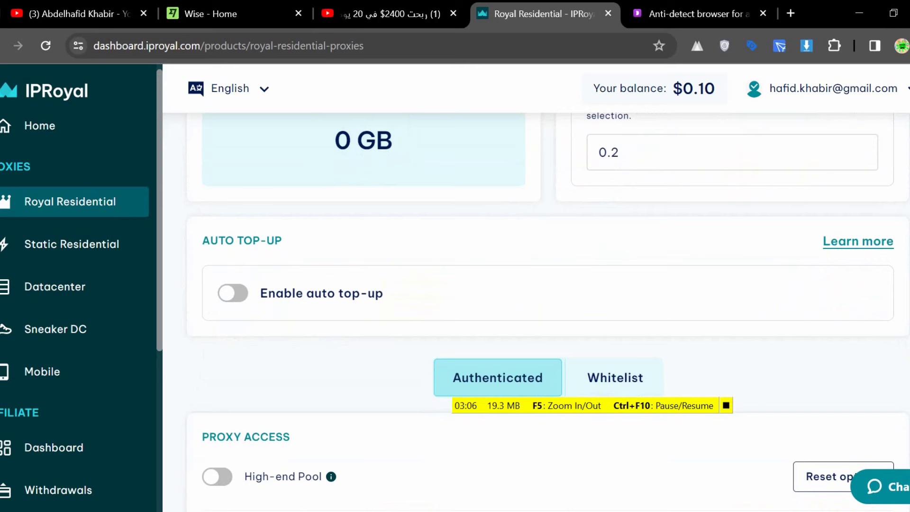
{"action": "scroll", "coordinate": [540, 308], "scroll_direction": "up", "scroll_amount": 2}
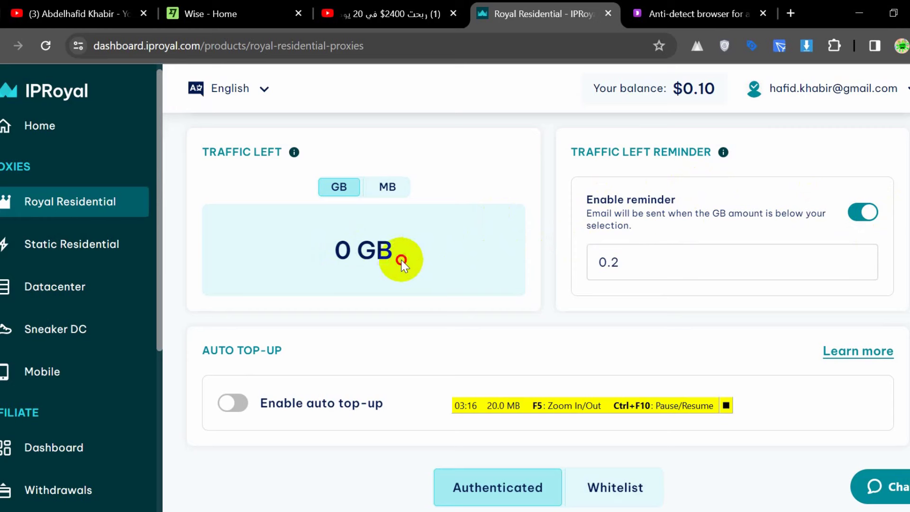
{"action": "scroll", "coordinate": [354, 265], "scroll_direction": "down", "scroll_amount": 5}
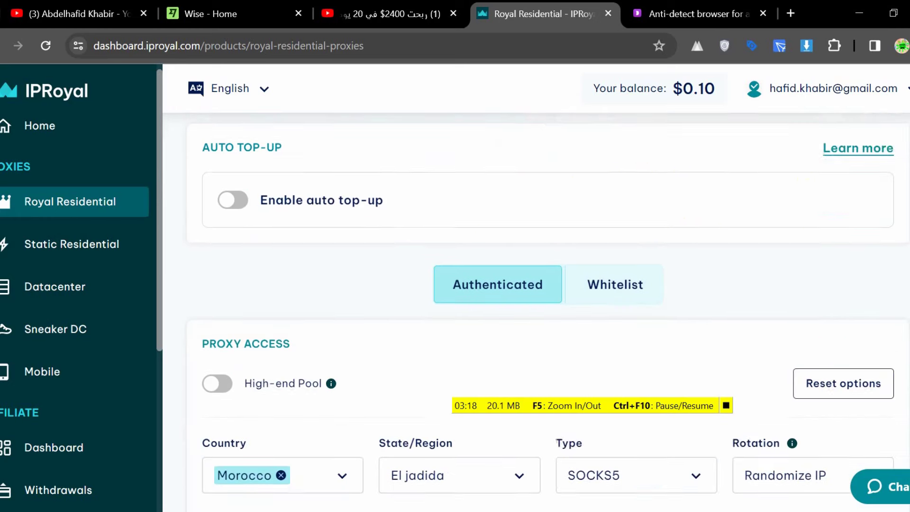
{"action": "scroll", "coordinate": [535, 307], "scroll_direction": "down", "scroll_amount": 8}
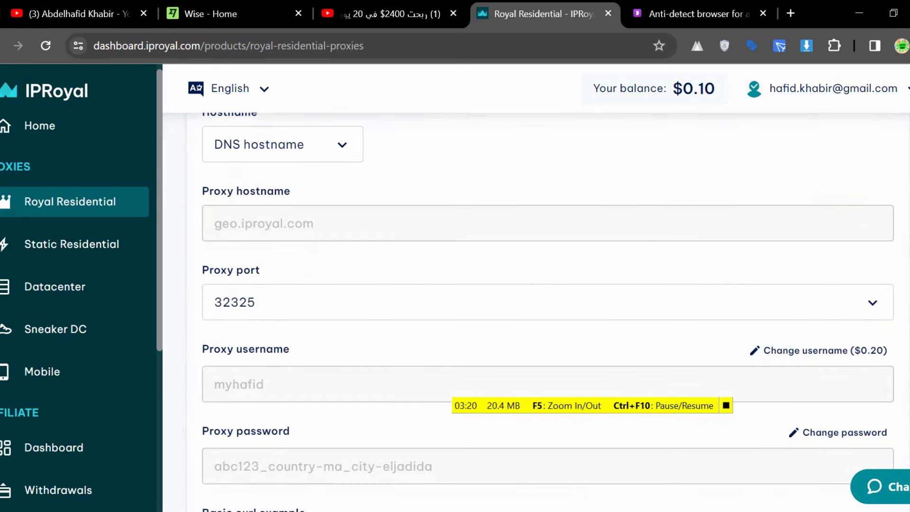
{"action": "scroll", "coordinate": [536, 308], "scroll_direction": "down", "scroll_amount": 3}
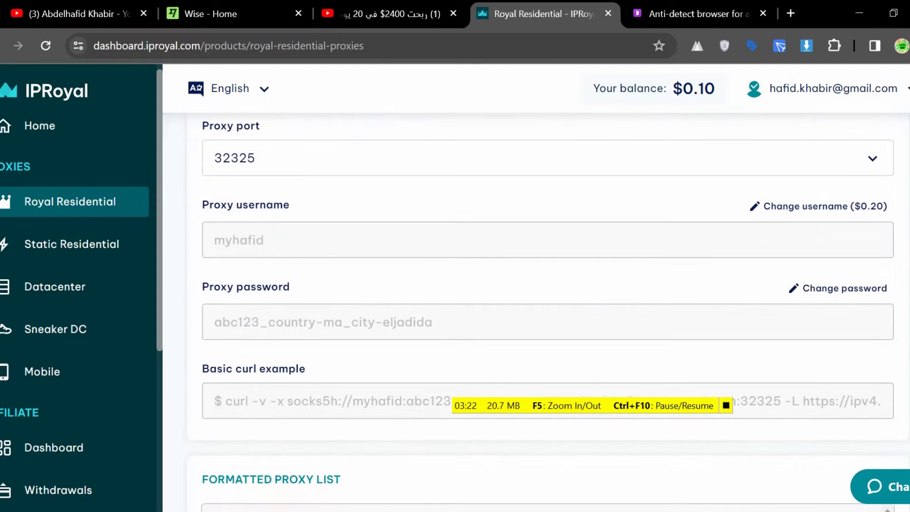
{"action": "scroll", "coordinate": [536, 308], "scroll_direction": "up", "scroll_amount": 10}
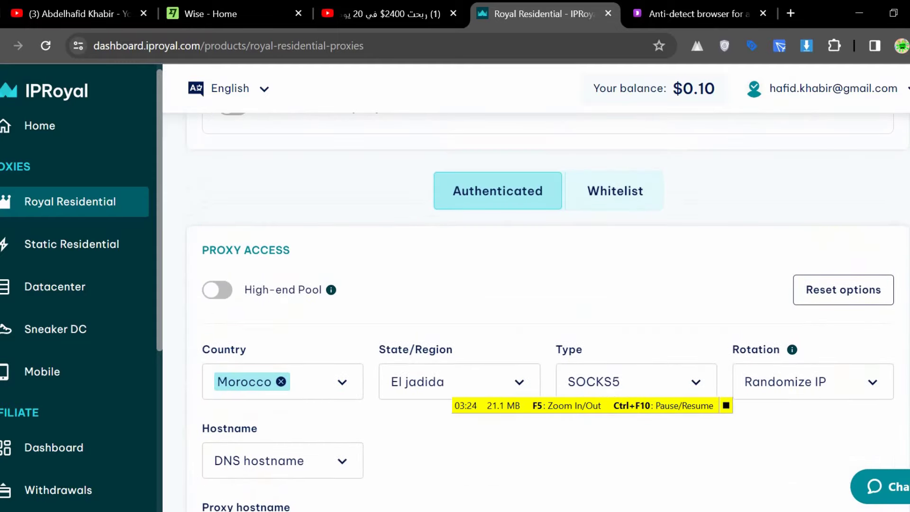
Step: Review the formatted proxy list, the Dolphin Anty homepage, the proxy credentials, and the usage statistics and remaining traffic
{"action": "scroll", "coordinate": [549, 308], "scroll_direction": "up", "scroll_amount": 5}
{"action": "scroll", "coordinate": [549, 308], "scroll_direction": "down", "scroll_amount": 20}
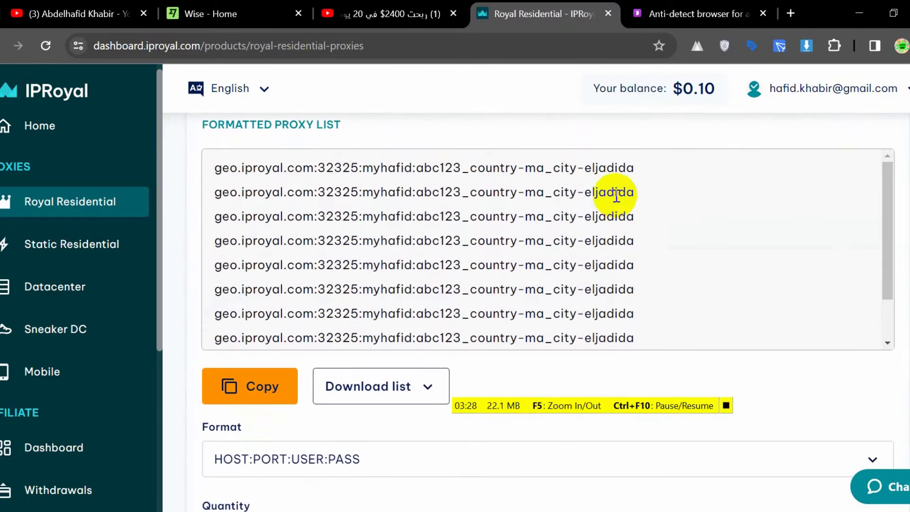
{"action": "left_click", "coordinate": [700, 5]}
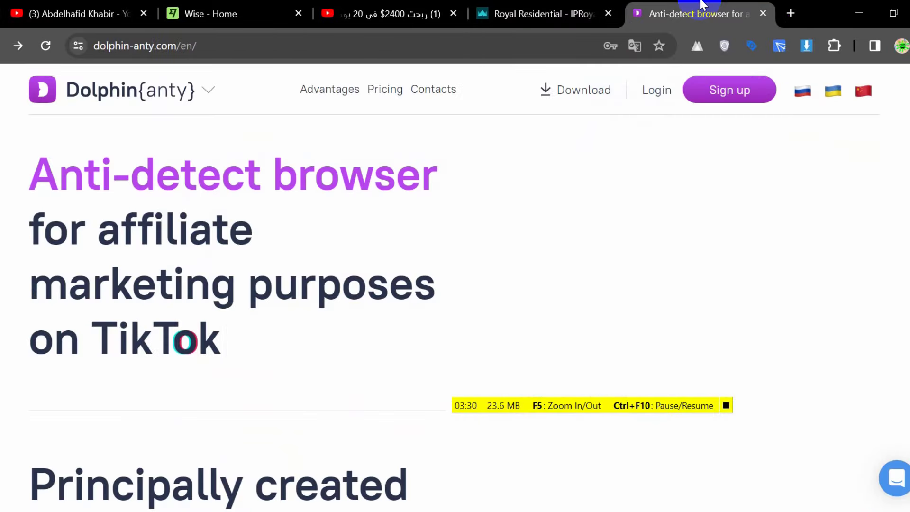
{"action": "left_click", "coordinate": [555, 5]}
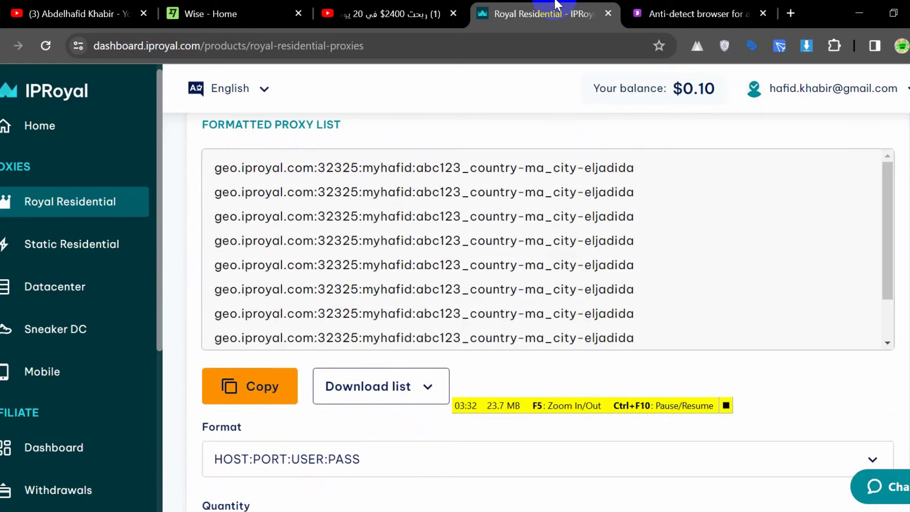
{"action": "scroll", "coordinate": [847, 186], "scroll_direction": "up", "scroll_amount": 10}
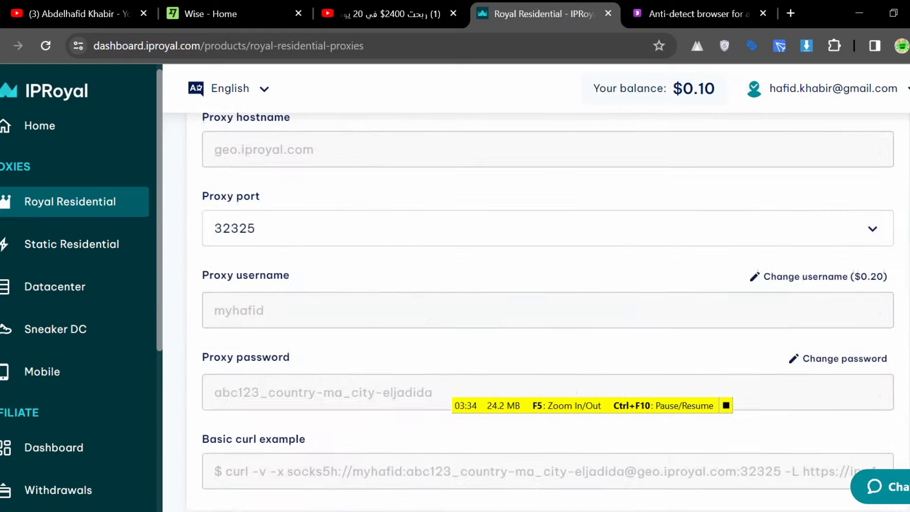
{"action": "scroll", "coordinate": [535, 284], "scroll_direction": "up", "scroll_amount": 5}
{"action": "scroll", "coordinate": [547, 313], "scroll_direction": "up", "scroll_amount": 10}
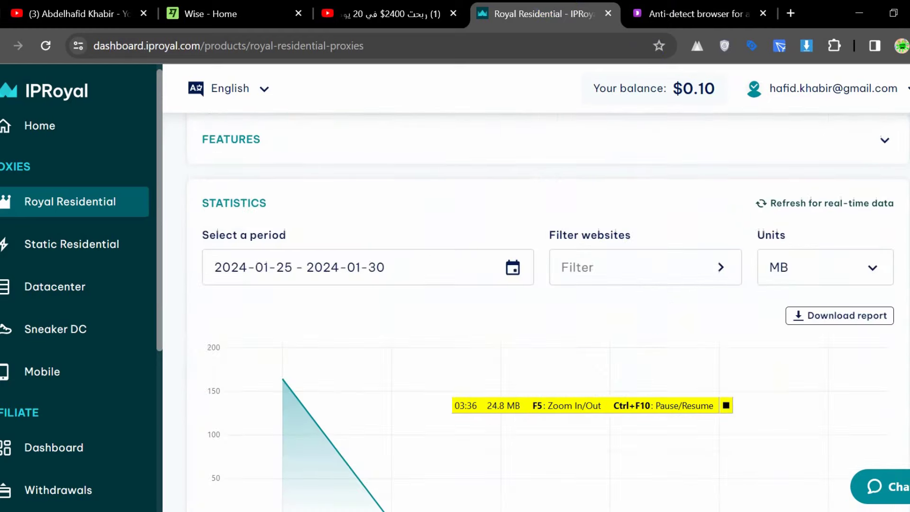
{"action": "scroll", "coordinate": [548, 313], "scroll_direction": "down", "scroll_amount": 14}
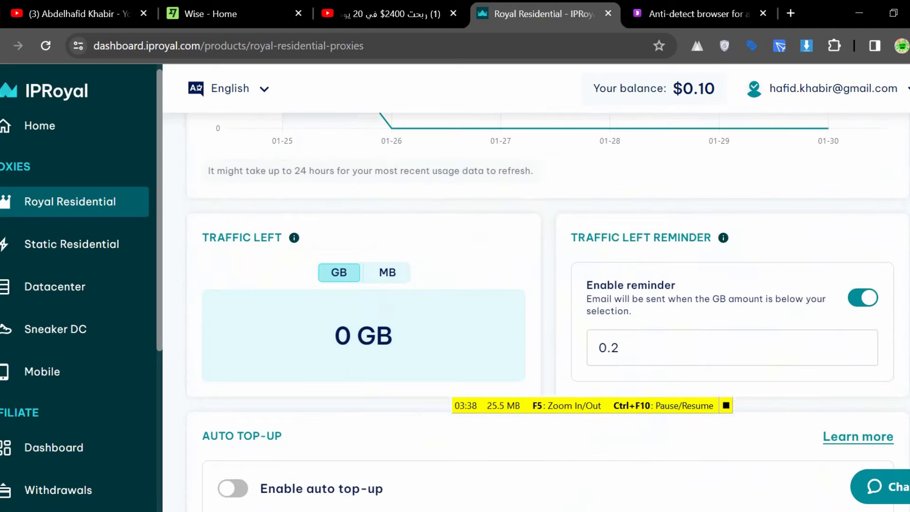
{"action": "scroll", "coordinate": [547, 312], "scroll_direction": "up", "scroll_amount": 4}
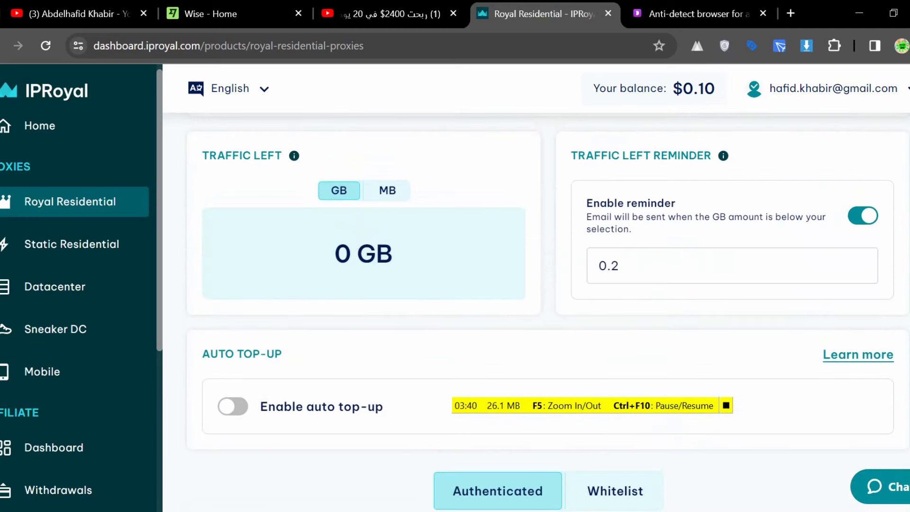
Step: Switch to the YouTube video and examine the service links and coupon details in its description
{"action": "left_click", "coordinate": [440, 13]}
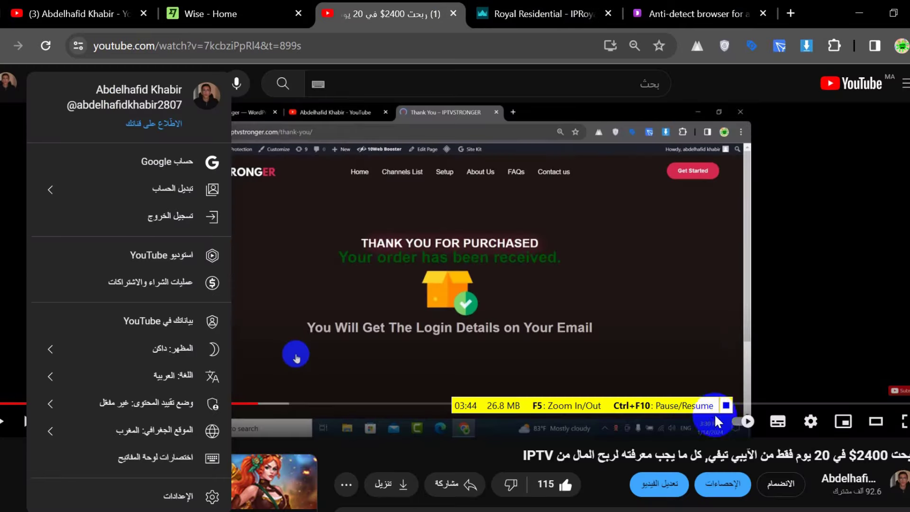
{"action": "left_click", "coordinate": [617, 463]}
{"action": "scroll", "coordinate": [617, 464], "scroll_direction": "down", "scroll_amount": 10}
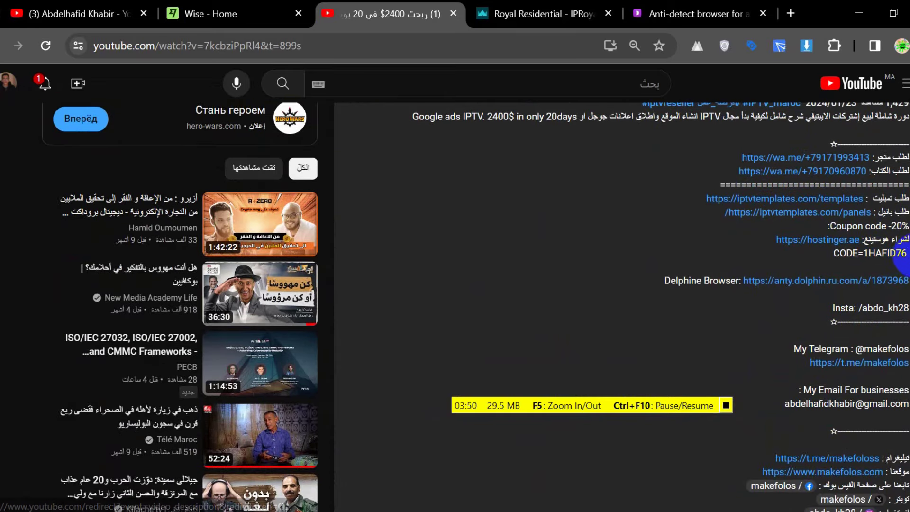
{"action": "scroll", "coordinate": [485, 307], "scroll_direction": "down", "scroll_amount": 2}
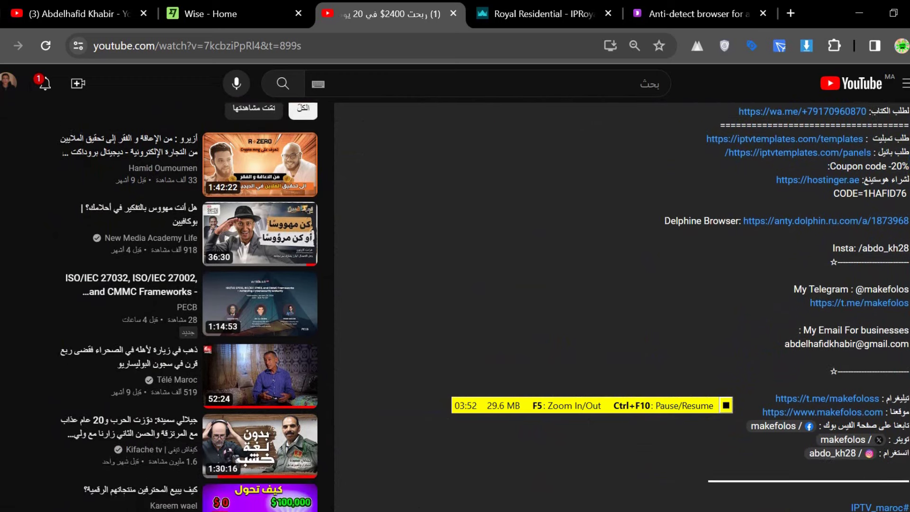
{"action": "scroll", "coordinate": [485, 307], "scroll_direction": "up", "scroll_amount": 2}
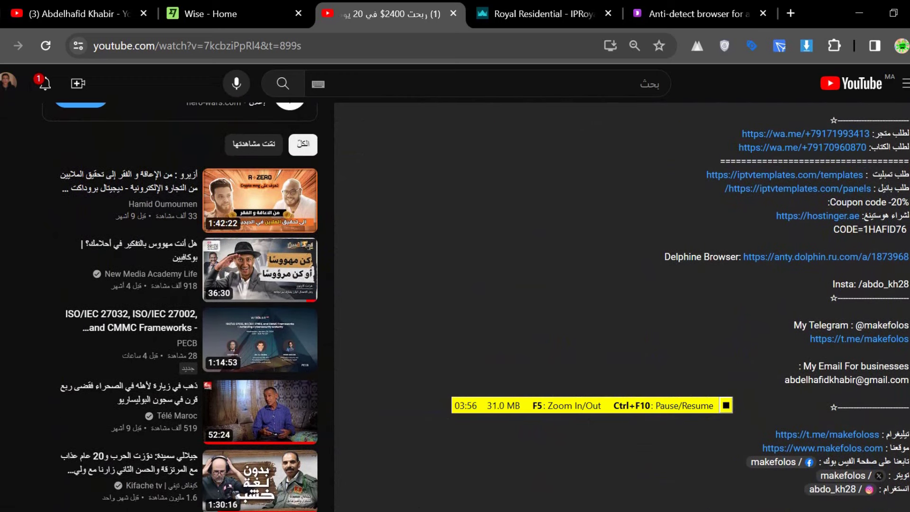
{"action": "scroll", "coordinate": [485, 307], "scroll_direction": "up", "scroll_amount": 1}
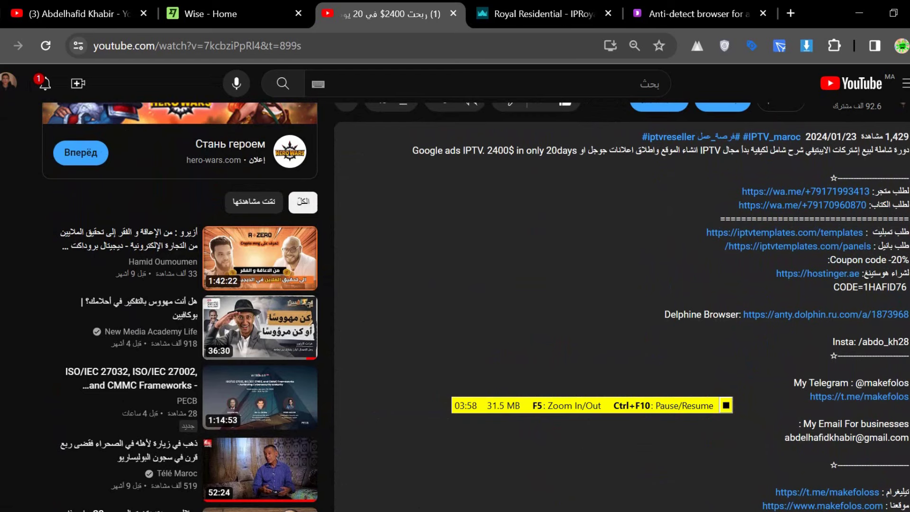
{"action": "scroll", "coordinate": [577, 183], "scroll_direction": "down", "scroll_amount": 1}
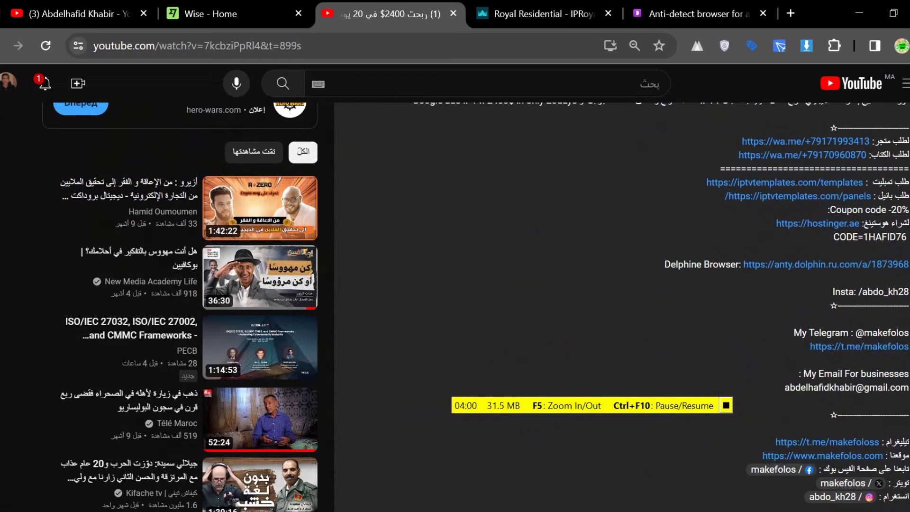
Step: Switch to the IPRoyal homepage in the incognito window and open the account registration form
{"action": "left_click", "coordinate": [529, 6]}
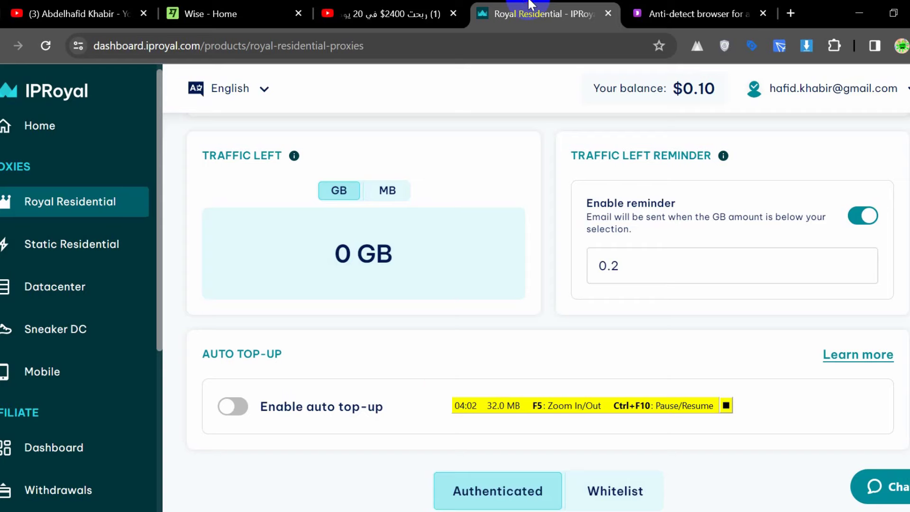
{"action": "left_click", "coordinate": [569, 431]}
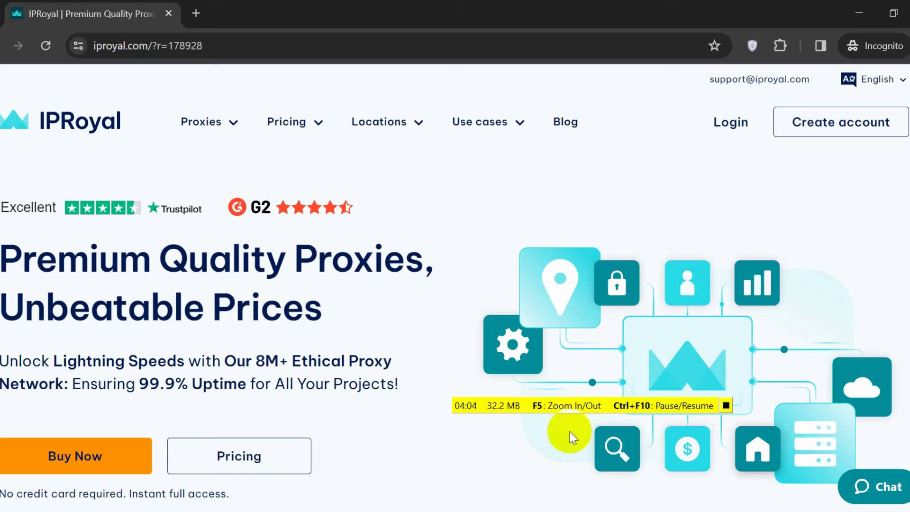
{"action": "left_click", "coordinate": [827, 126]}
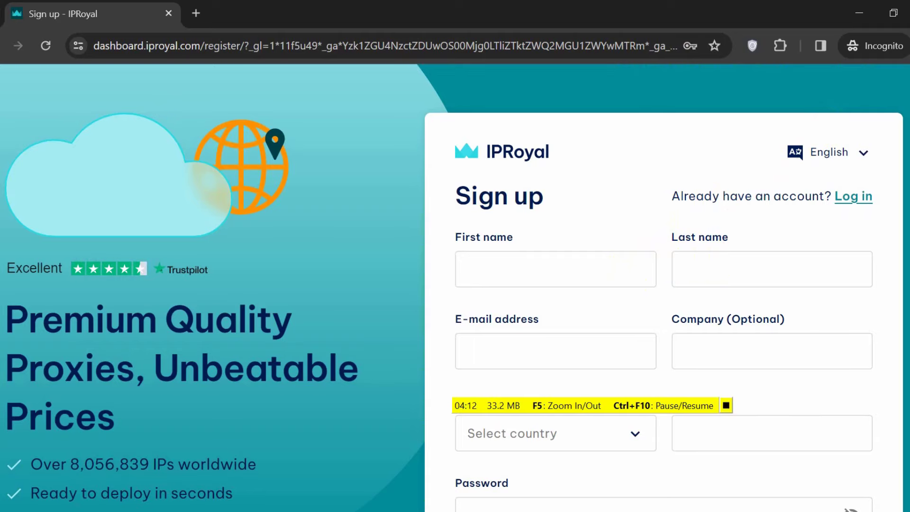
{"action": "scroll", "coordinate": [739, 259], "scroll_direction": "down", "scroll_amount": 2}
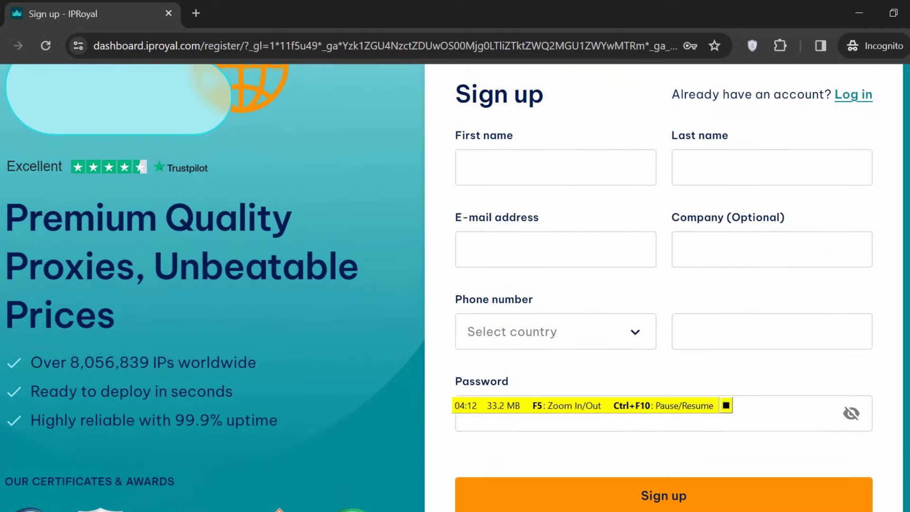
Step: Set the phone number country to Morocco (+212) in the sign-up form and check the remaining fields
{"action": "left_click", "coordinate": [598, 325]}
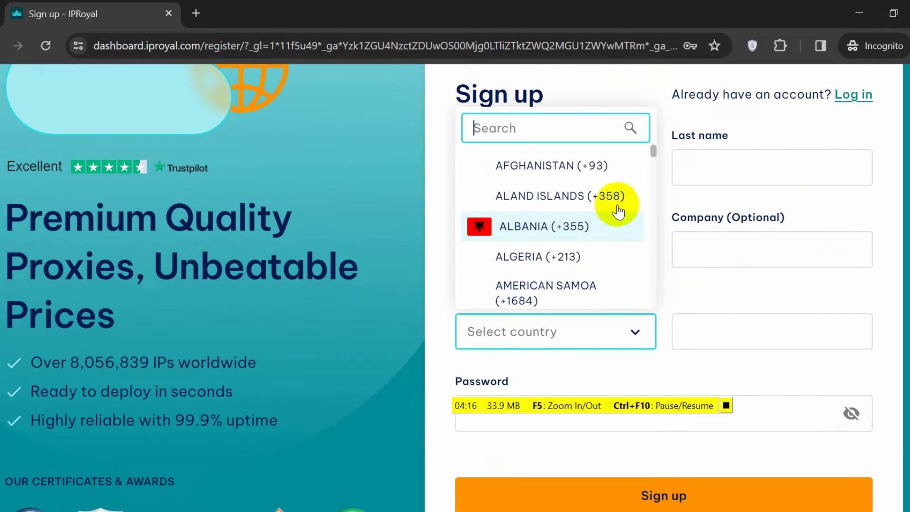
{"action": "type", "text": "MORO"}
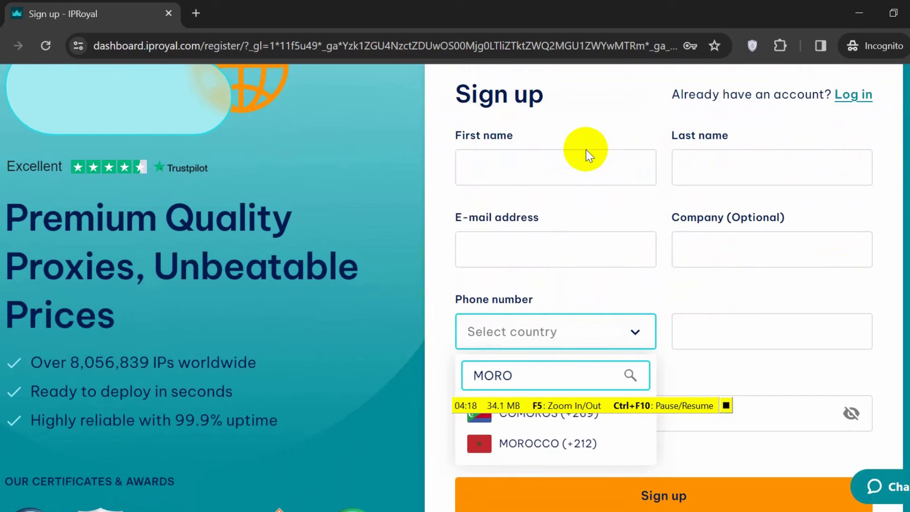
{"action": "left_click", "coordinate": [527, 442]}
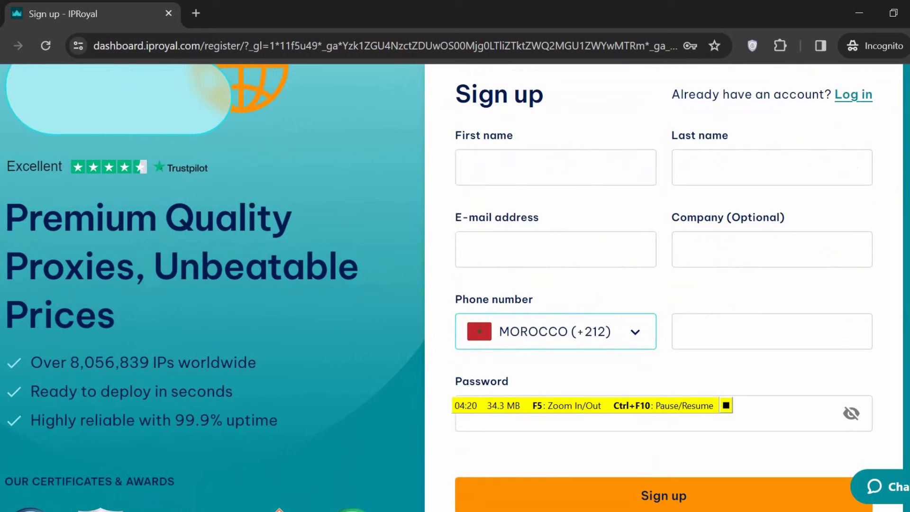
{"action": "scroll", "coordinate": [749, 284], "scroll_direction": "down", "scroll_amount": 2}
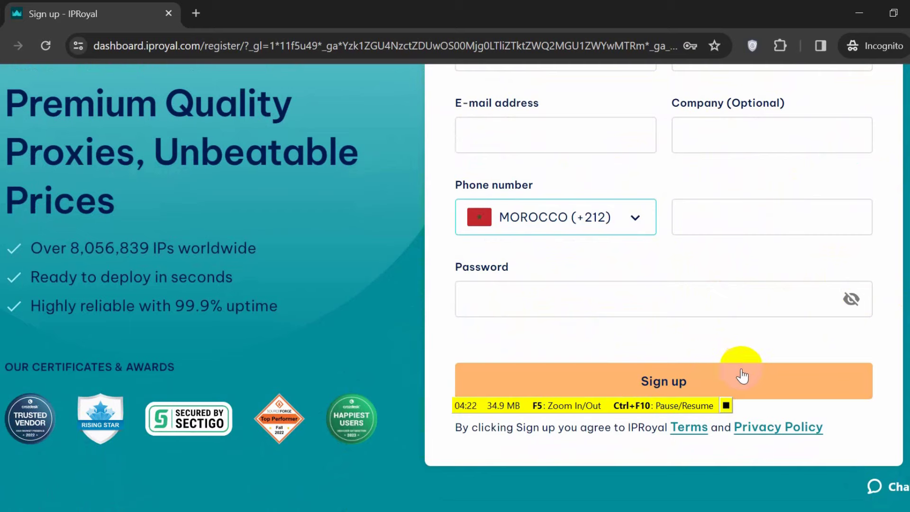
{"action": "scroll", "coordinate": [451, 287], "scroll_direction": "up", "scroll_amount": 4}
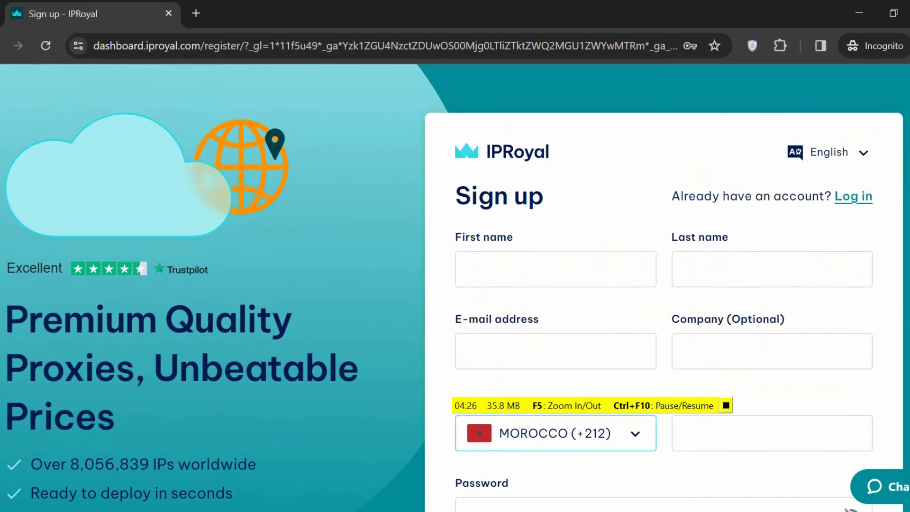
Step: Return to the signed-in IPRoyal dashboard and create a new Royal Residential proxy order
{"action": "key", "text": "alt+Tab"}
{"action": "scroll", "coordinate": [175, 283], "scroll_direction": "up", "scroll_amount": 10}
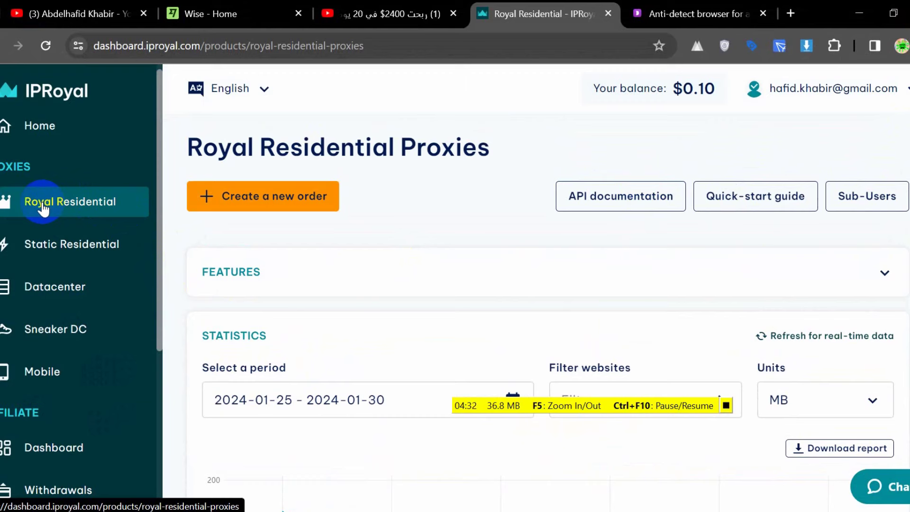
{"action": "left_click", "coordinate": [254, 197]}
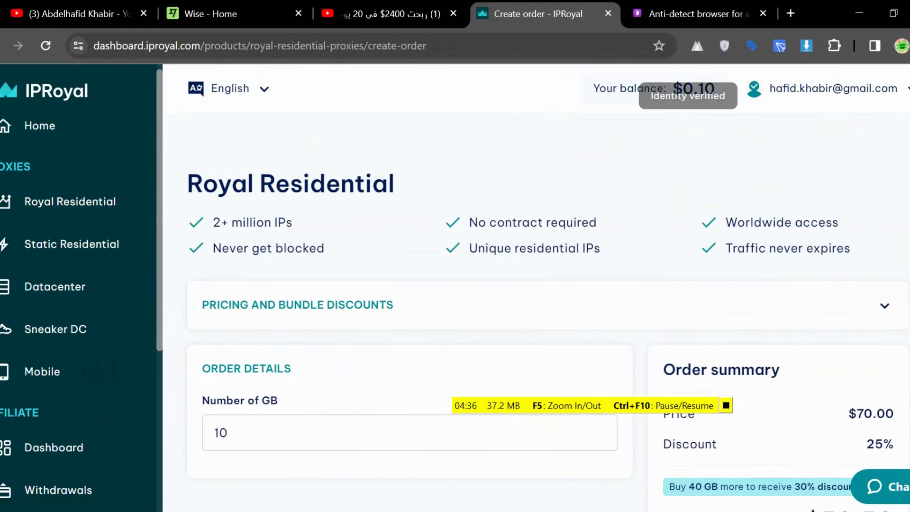
{"action": "scroll", "coordinate": [548, 294], "scroll_direction": "down", "scroll_amount": 2}
{"action": "scroll", "coordinate": [548, 294], "scroll_direction": "down", "scroll_amount": 1}
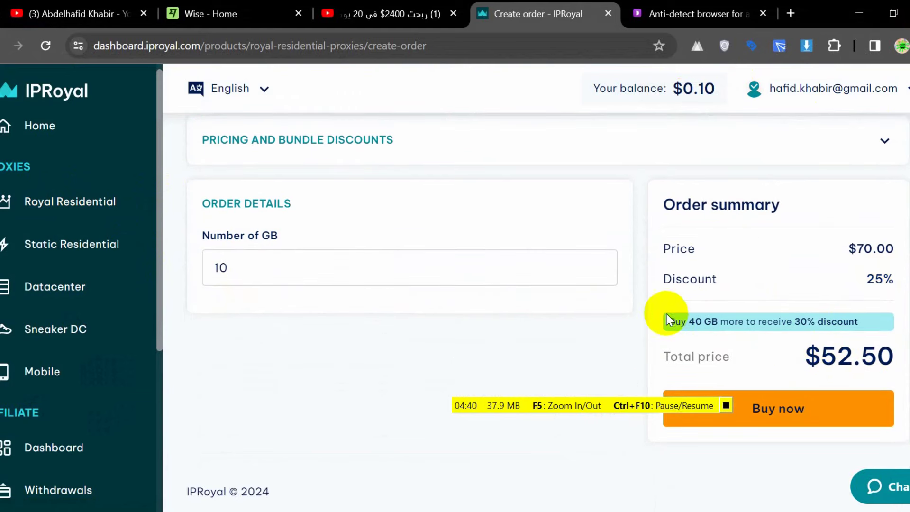
Step: Reduce the number of GB in the order to 2 and proceed to the payment page
{"action": "double_click", "coordinate": [599, 273]}
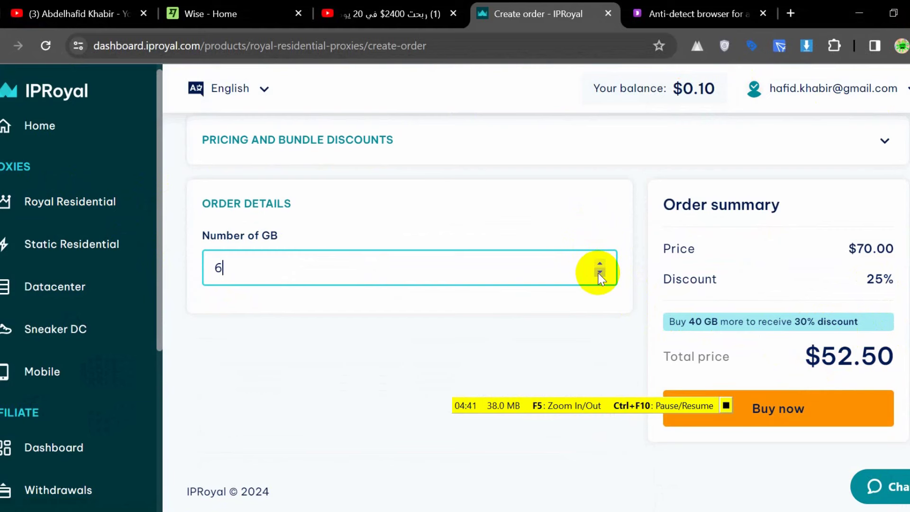
{"action": "double_click", "coordinate": [599, 273]}
{"action": "left_click", "coordinate": [600, 274]}
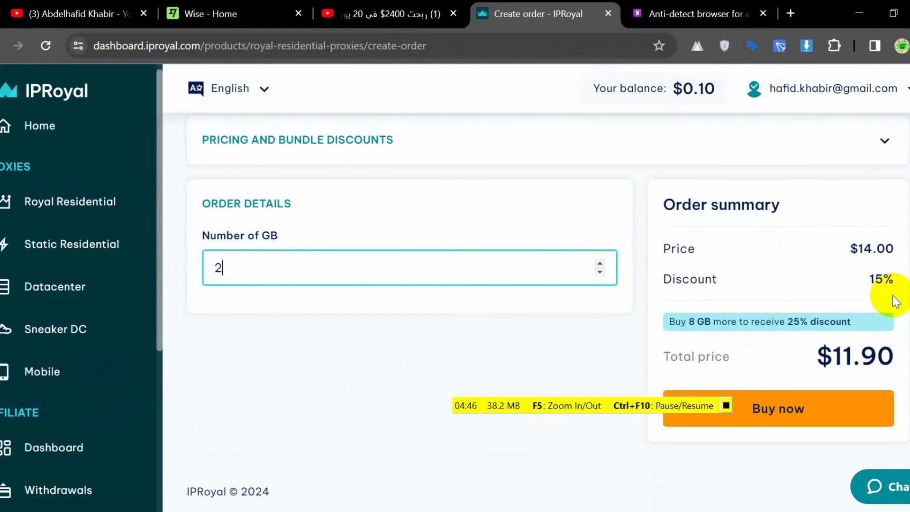
{"action": "left_click", "coordinate": [824, 408]}
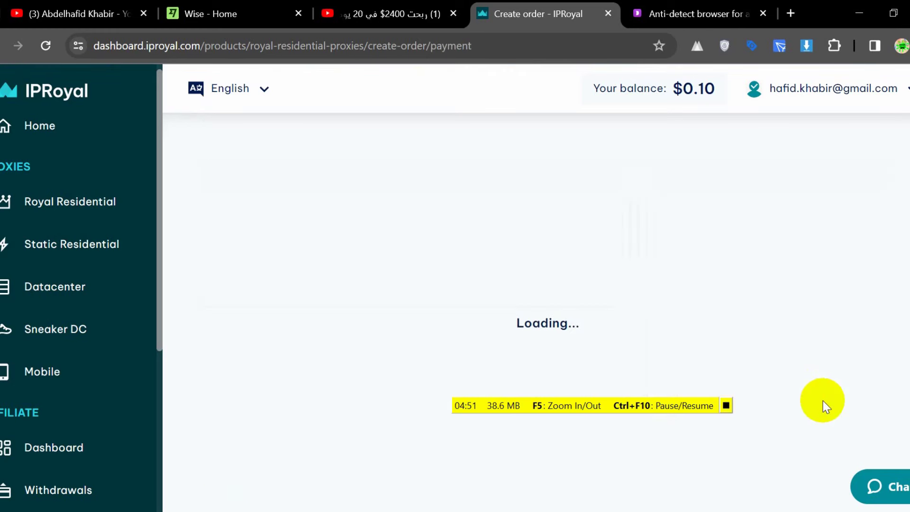
Step: Examine the available payment methods and the order summary on the payment page
{"action": "scroll", "coordinate": [893, 234], "scroll_direction": "down", "scroll_amount": 2}
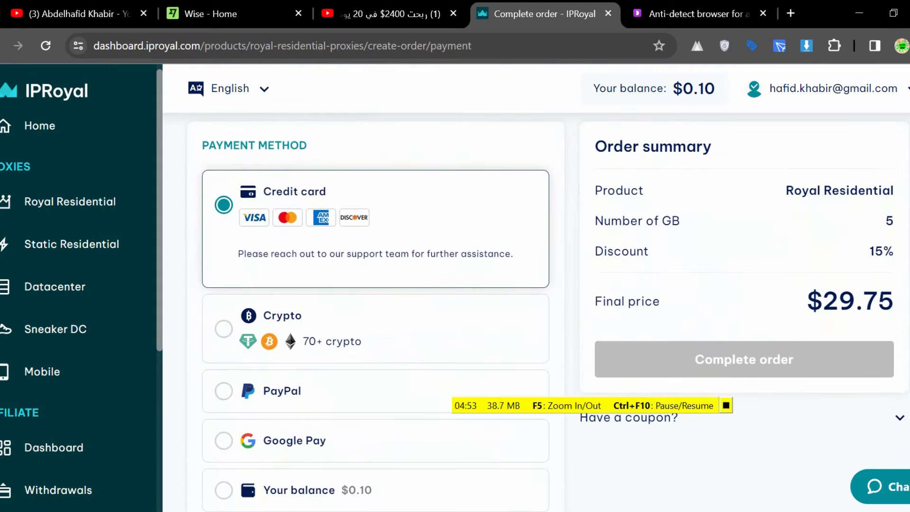
{"action": "scroll", "coordinate": [908, 287], "scroll_direction": "up", "scroll_amount": 2}
{"action": "scroll", "coordinate": [908, 286], "scroll_direction": "down", "scroll_amount": 3}
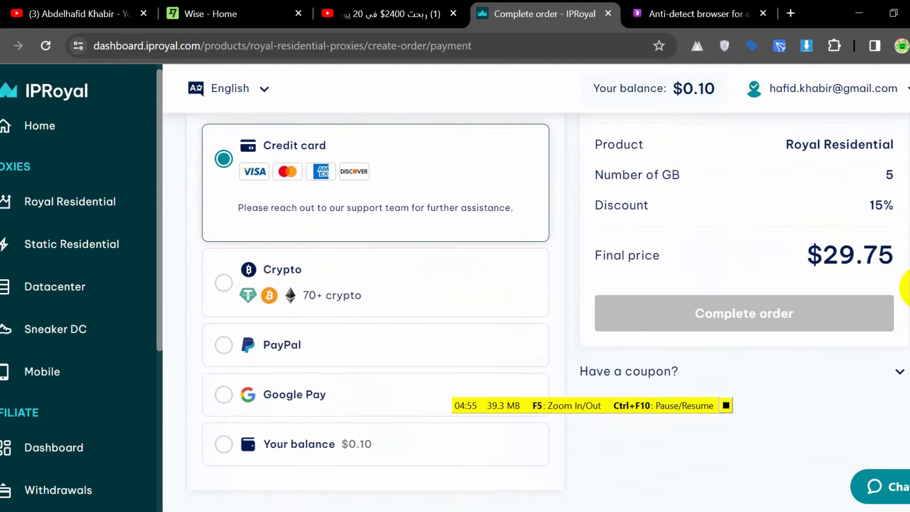
{"action": "scroll", "coordinate": [907, 287], "scroll_direction": "up", "scroll_amount": 1}
{"action": "scroll", "coordinate": [907, 286], "scroll_direction": "down", "scroll_amount": 1}
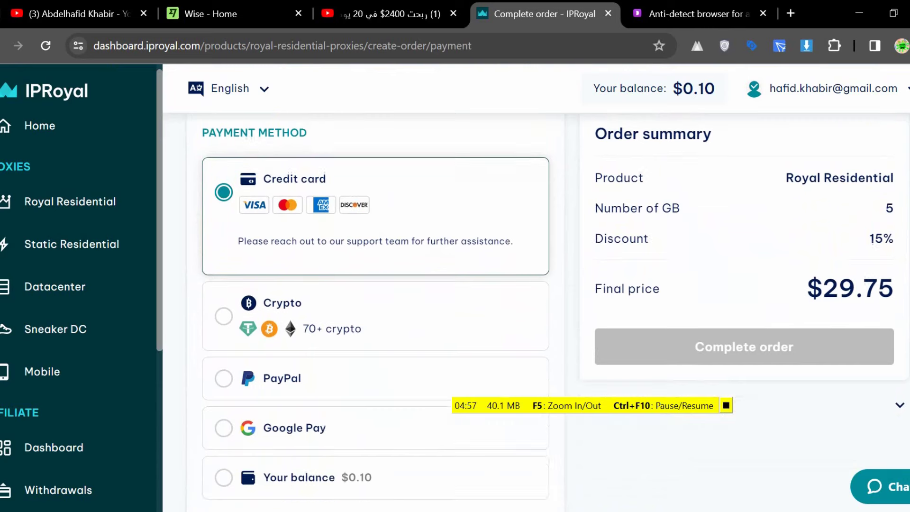
{"action": "scroll", "coordinate": [907, 287], "scroll_direction": "up", "scroll_amount": 1}
{"action": "scroll", "coordinate": [549, 312], "scroll_direction": "up", "scroll_amount": 2}
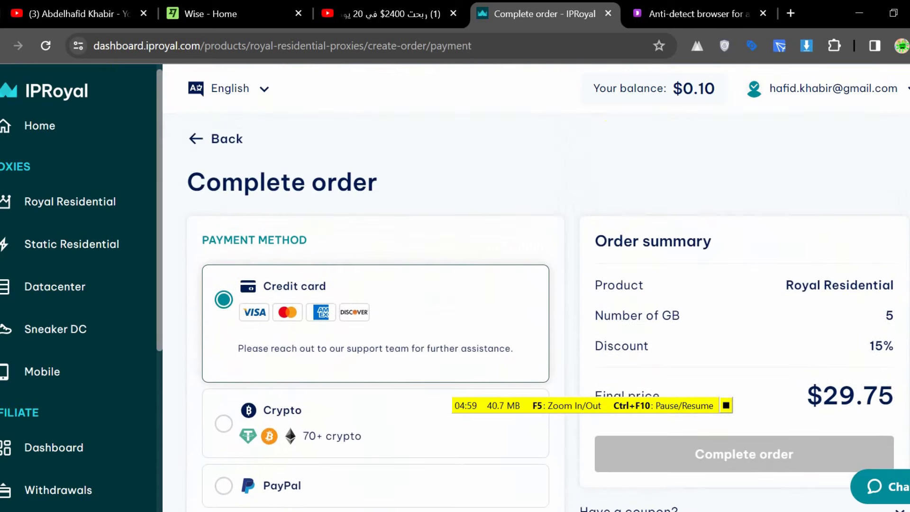
Step: Go back to the Royal Residential order details and set the number of GB to 2
{"action": "left_click", "coordinate": [203, 138]}
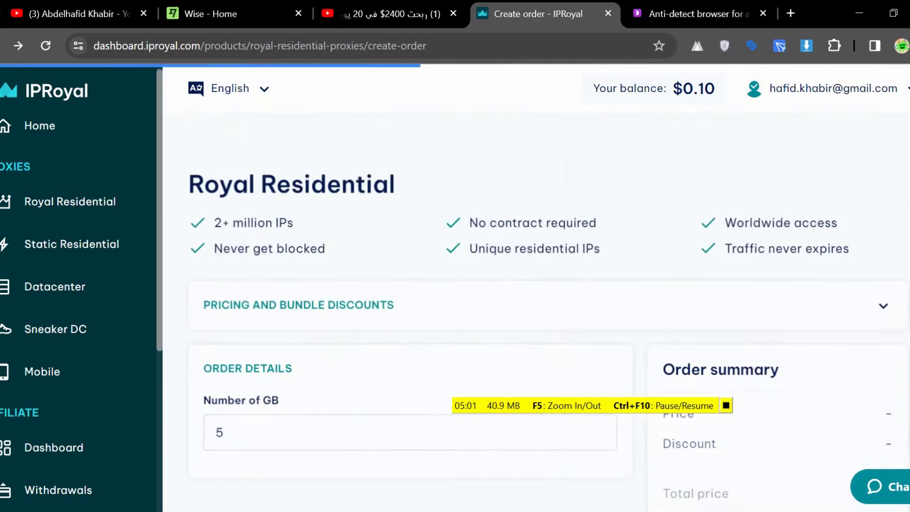
{"action": "scroll", "coordinate": [575, 362], "scroll_direction": "down", "scroll_amount": 2}
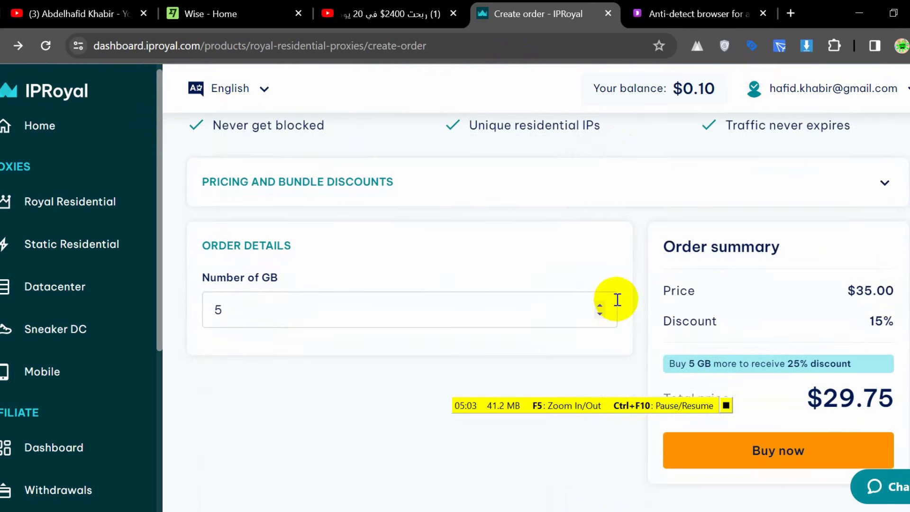
{"action": "left_click", "coordinate": [606, 311]}
{"action": "type", "text": "2"}
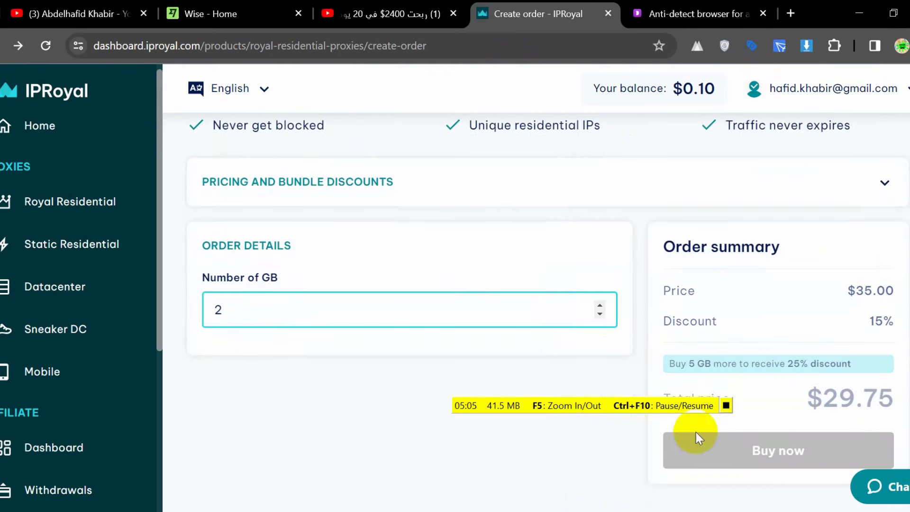
Step: Proceed to the payment page for the 2 GB order and review the cryptocurrency payment option
{"action": "left_click", "coordinate": [789, 442]}
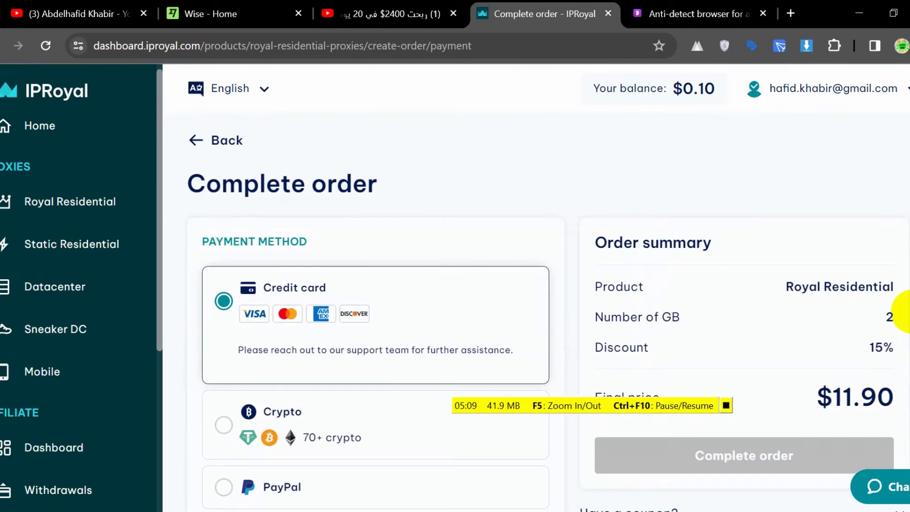
{"action": "scroll", "coordinate": [535, 312], "scroll_direction": "down", "scroll_amount": 3}
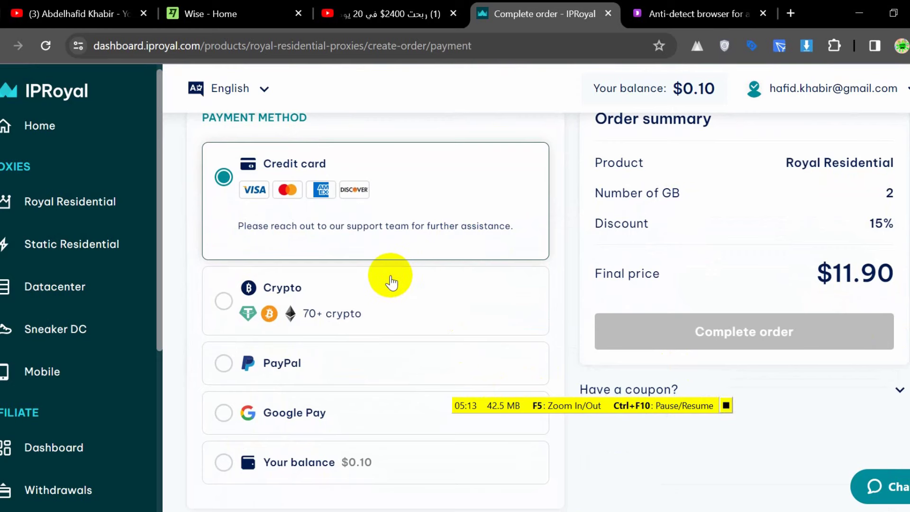
{"action": "left_click", "coordinate": [368, 292]}
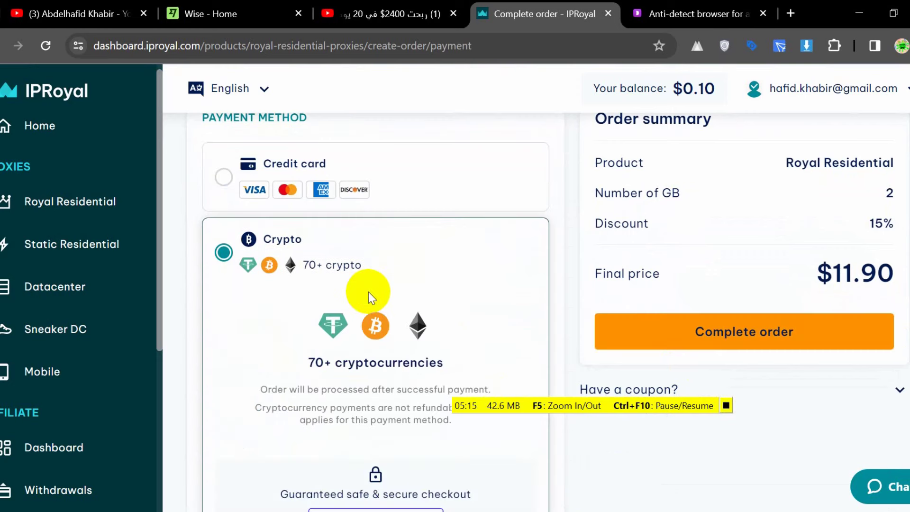
{"action": "scroll", "coordinate": [772, 219], "scroll_direction": "down", "scroll_amount": 3}
{"action": "scroll", "coordinate": [600, 331], "scroll_direction": "down", "scroll_amount": 2}
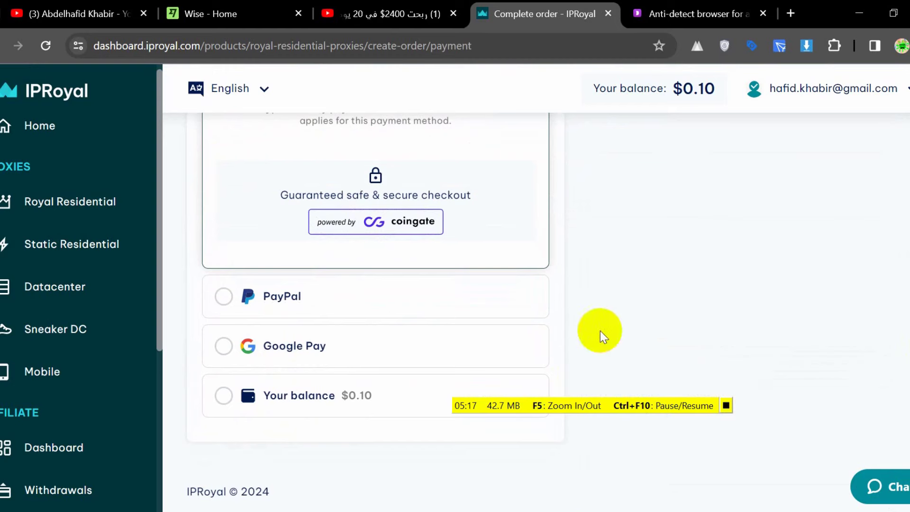
Step: Choose PayPal as the payment method and complete the order to open the checkout
{"action": "left_click", "coordinate": [370, 312]}
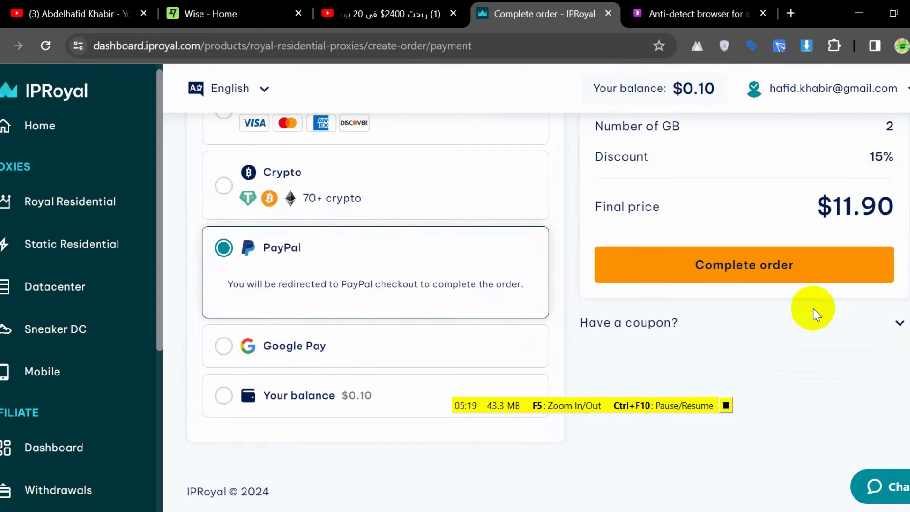
{"action": "scroll", "coordinate": [812, 311], "scroll_direction": "up", "scroll_amount": 1}
{"action": "left_click", "coordinate": [802, 286]}
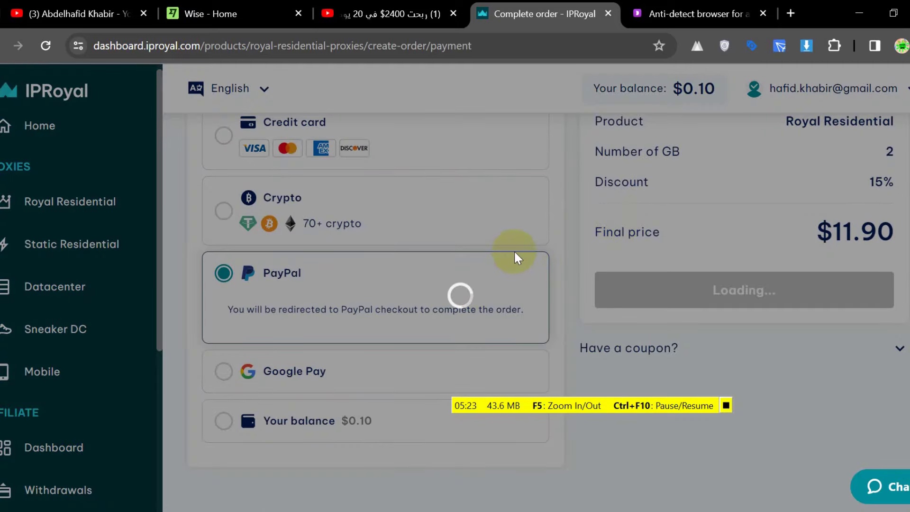
{"action": "left_click", "coordinate": [514, 256]}
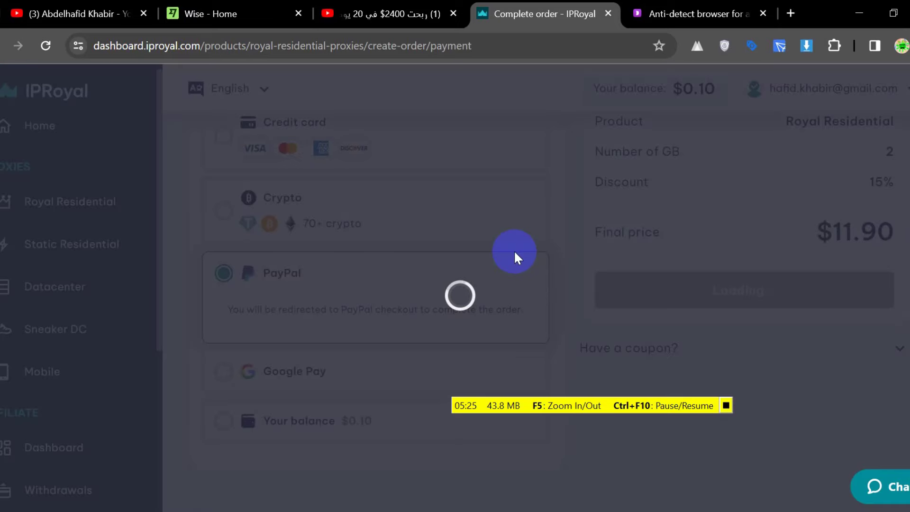
{"action": "left_click", "coordinate": [824, 218]}
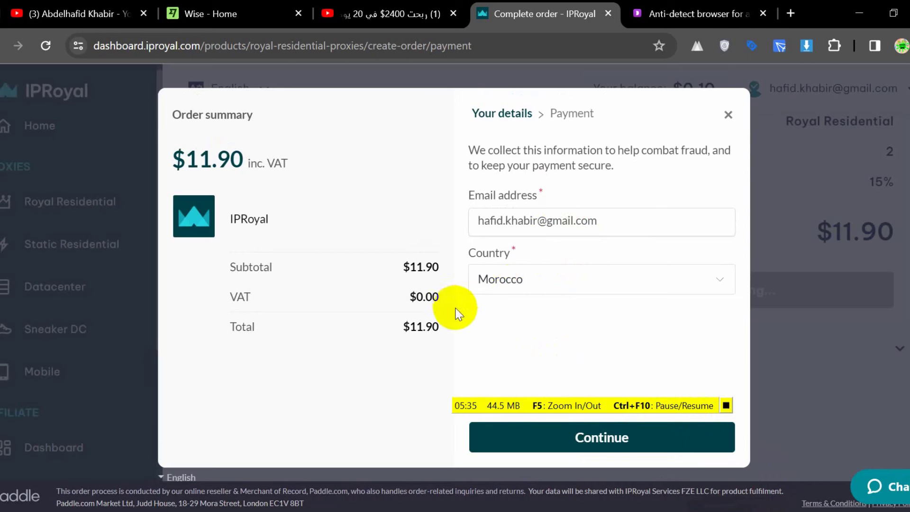
Step: Continue past the buyer details, fill in the card number and card details from a saved Visa card, and submit the payment
{"action": "left_click", "coordinate": [227, 301]}
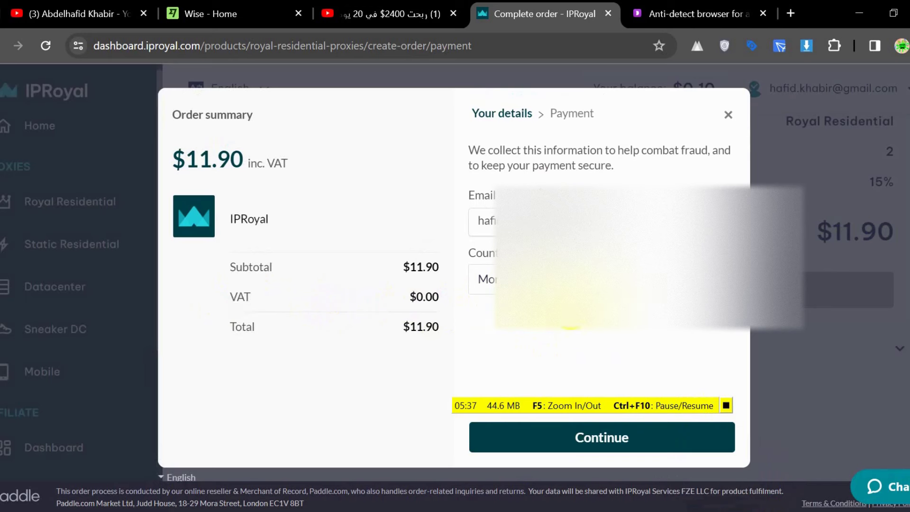
{"action": "left_click", "coordinate": [584, 444]}
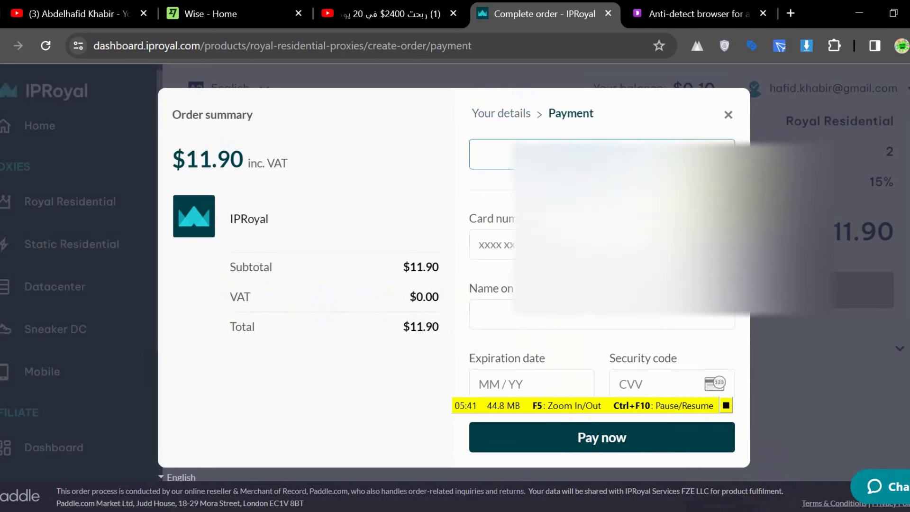
{"action": "left_click", "coordinate": [479, 244]}
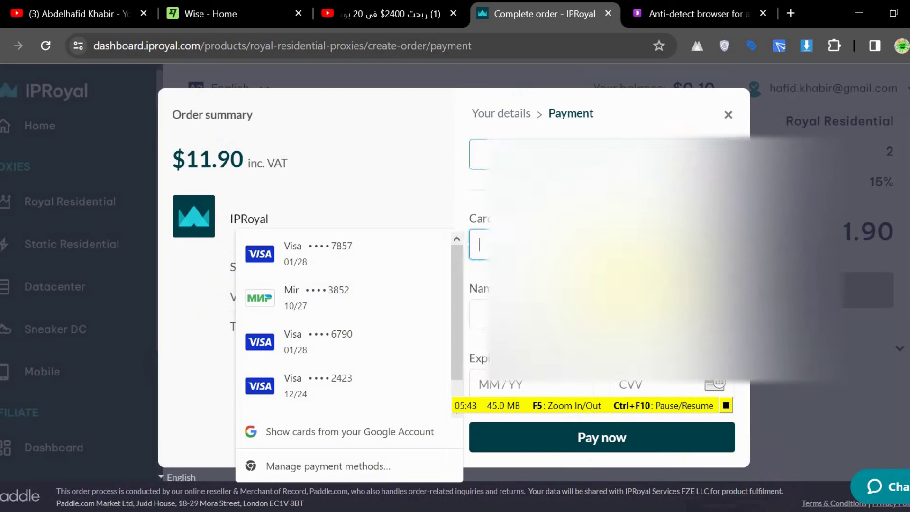
{"action": "key", "text": "Down"}
{"action": "key", "text": "Return"}
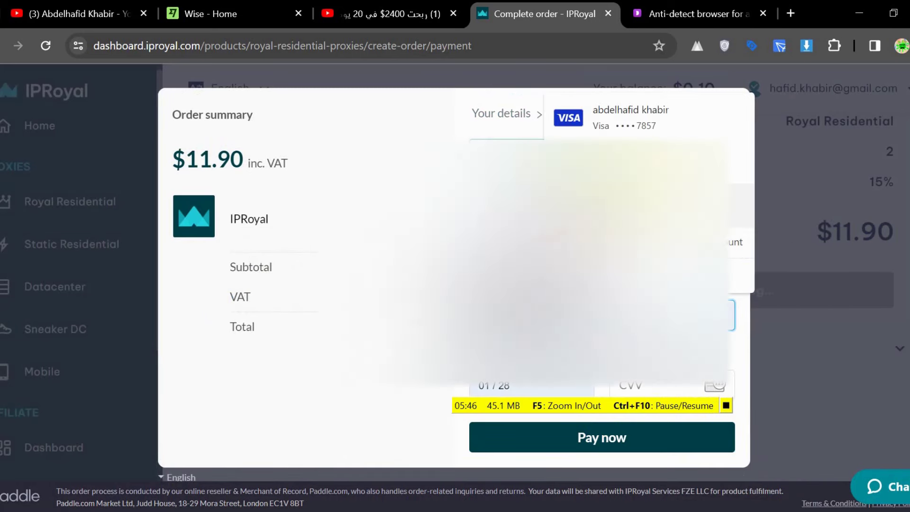
{"action": "left_click", "coordinate": [628, 129]}
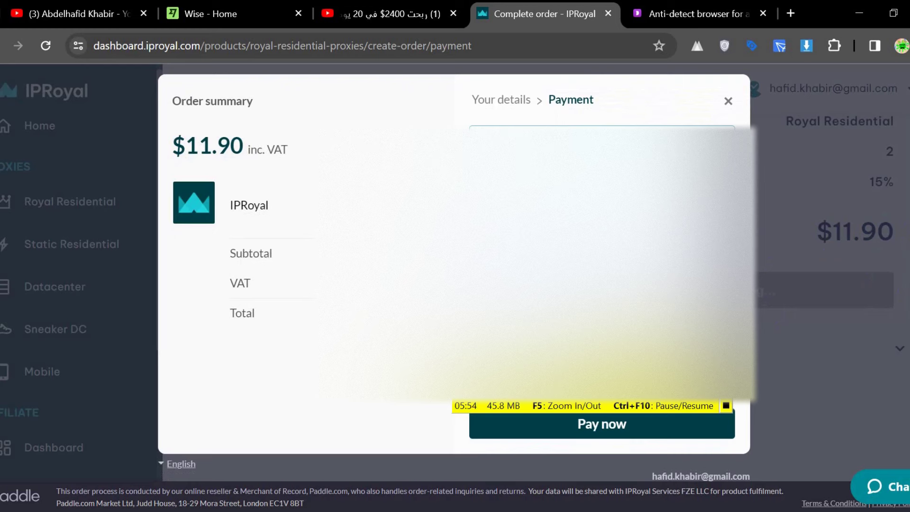
{"action": "left_click", "coordinate": [601, 427]}
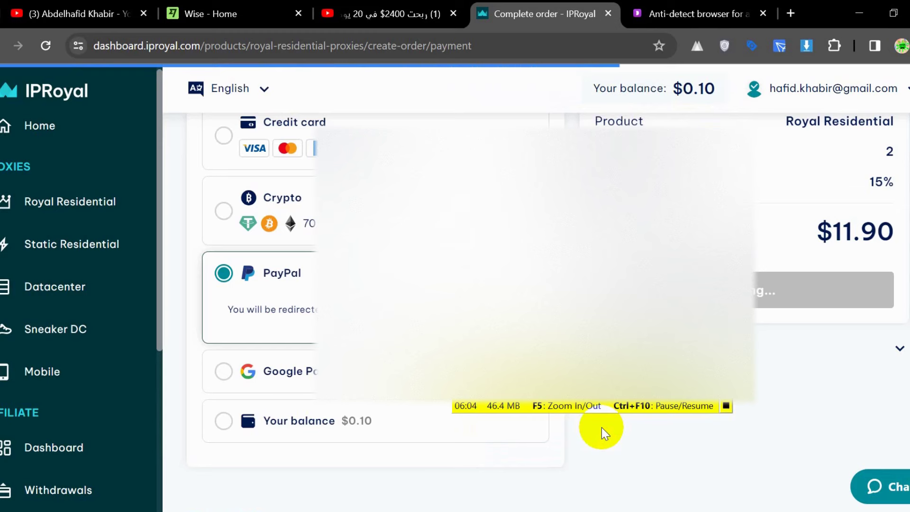
Step: Refresh the Wise home page, go from the IPRoyal order confirmation to its dashboard, and check the Wise transactions for the payment
{"action": "left_click", "coordinate": [214, 13]}
{"action": "left_click", "coordinate": [49, 40]}
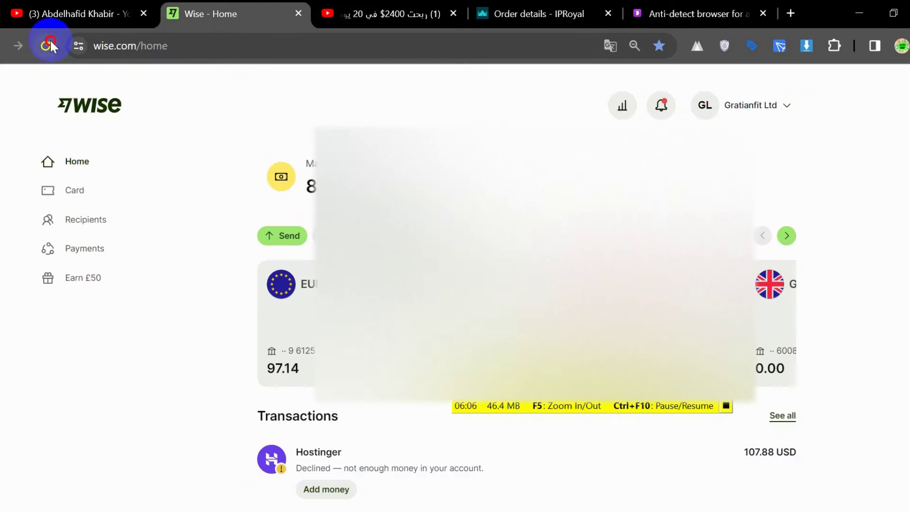
{"action": "left_click", "coordinate": [508, 9]}
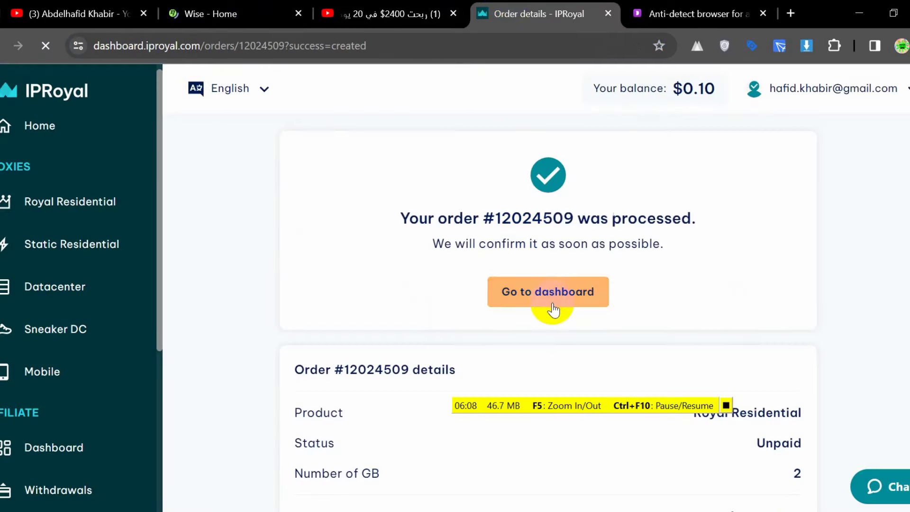
{"action": "left_click", "coordinate": [260, 5]}
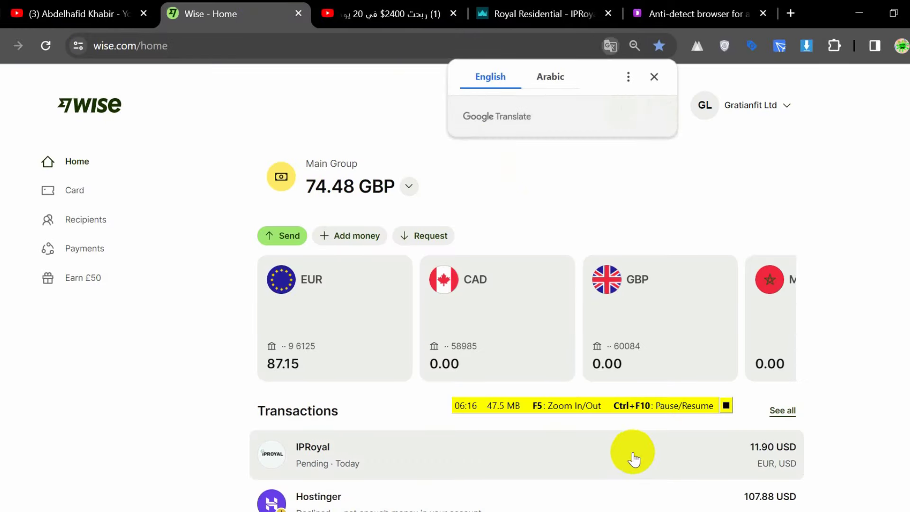
{"action": "left_click", "coordinate": [417, 6]}
Step: Return to the Royal Residential page in IPRoyal and review its usage statistics down to the proxy access settings
{"action": "left_click", "coordinate": [526, 5]}
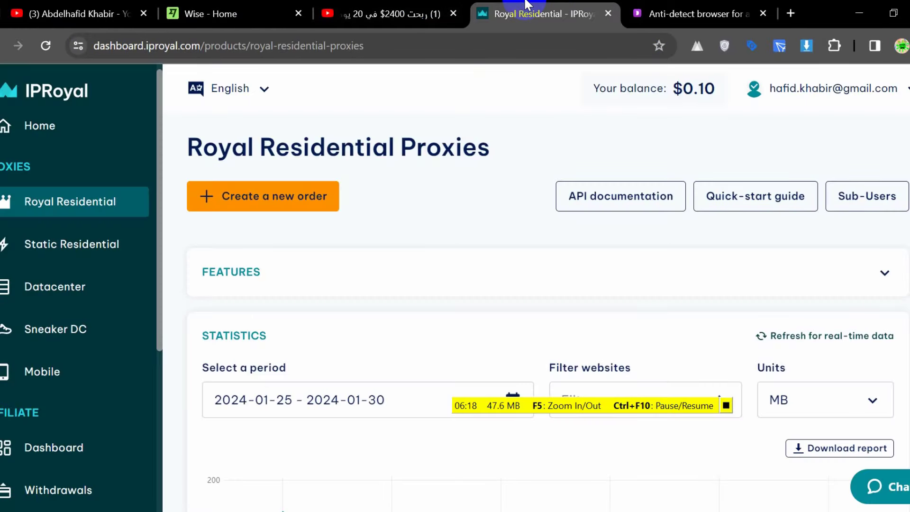
{"action": "scroll", "coordinate": [548, 312], "scroll_direction": "down", "scroll_amount": 12}
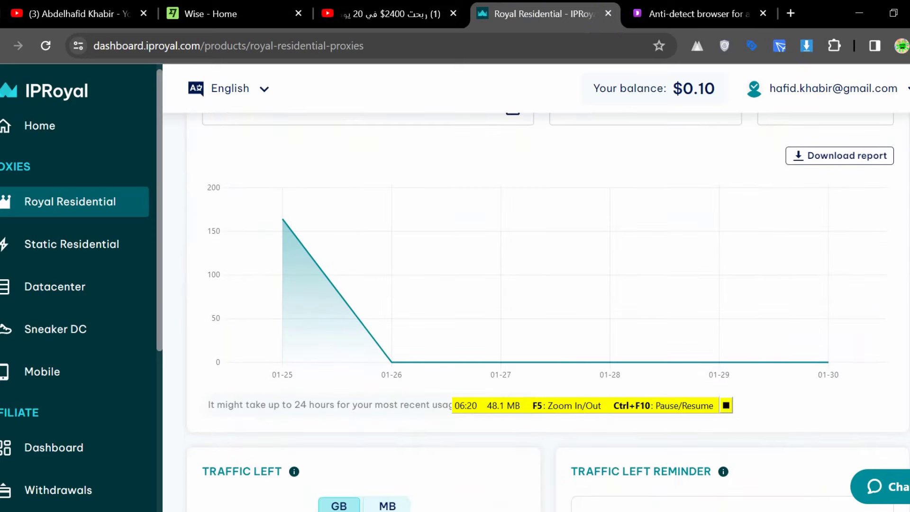
{"action": "scroll", "coordinate": [589, 471], "scroll_direction": "down", "scroll_amount": 6}
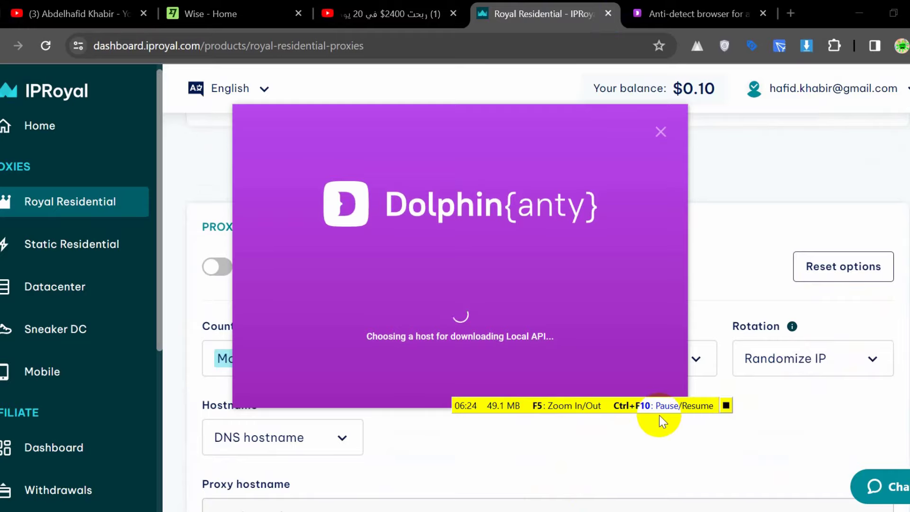
Step: Switch to the Dolphin Anty app and examine the list of browser profiles and their assigned proxies
{"action": "left_click", "coordinate": [724, 510]}
{"action": "left_click", "coordinate": [749, 494]}
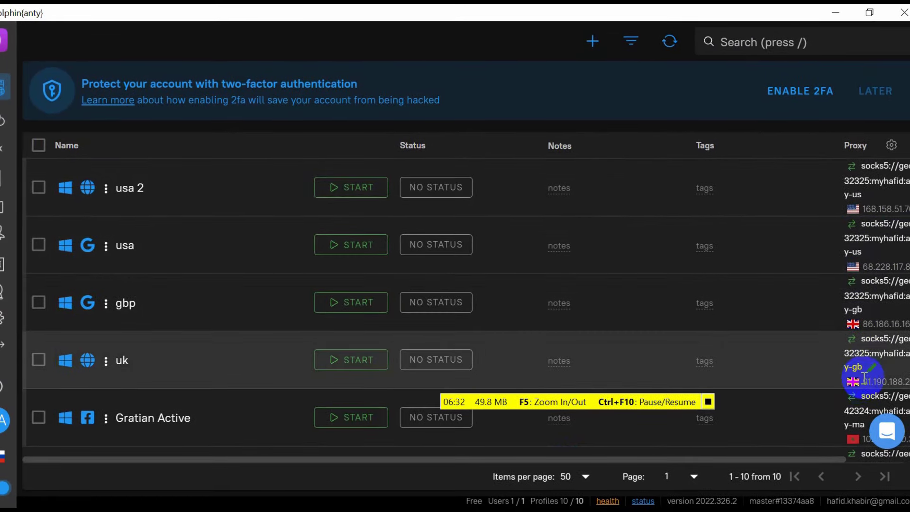
{"action": "scroll", "coordinate": [902, 260], "scroll_direction": "down", "scroll_amount": 3}
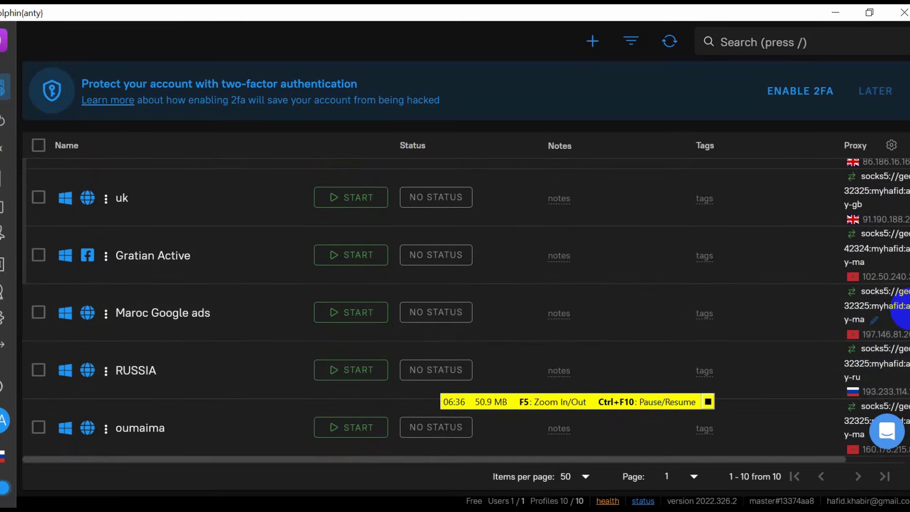
{"action": "scroll", "coordinate": [900, 384], "scroll_direction": "down", "scroll_amount": 3}
{"action": "scroll", "coordinate": [905, 410], "scroll_direction": "up", "scroll_amount": 3}
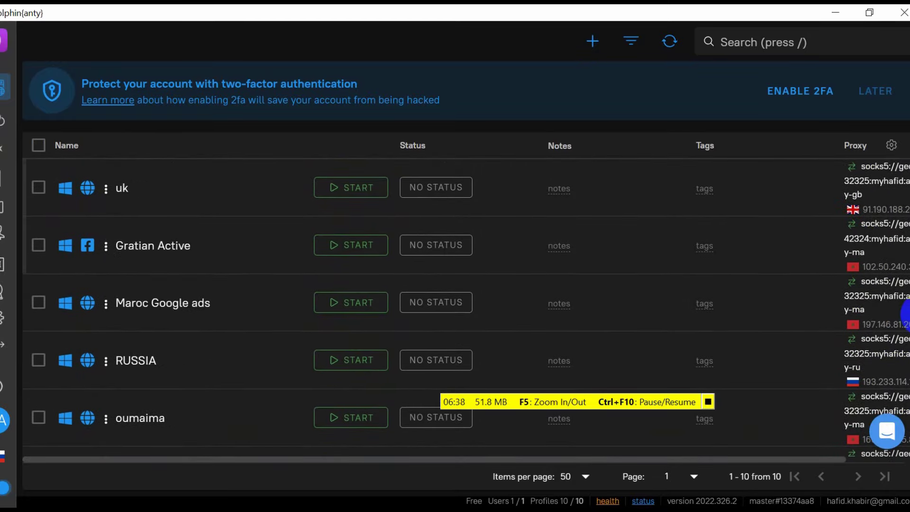
{"action": "scroll", "coordinate": [905, 409], "scroll_direction": "down", "scroll_amount": 3}
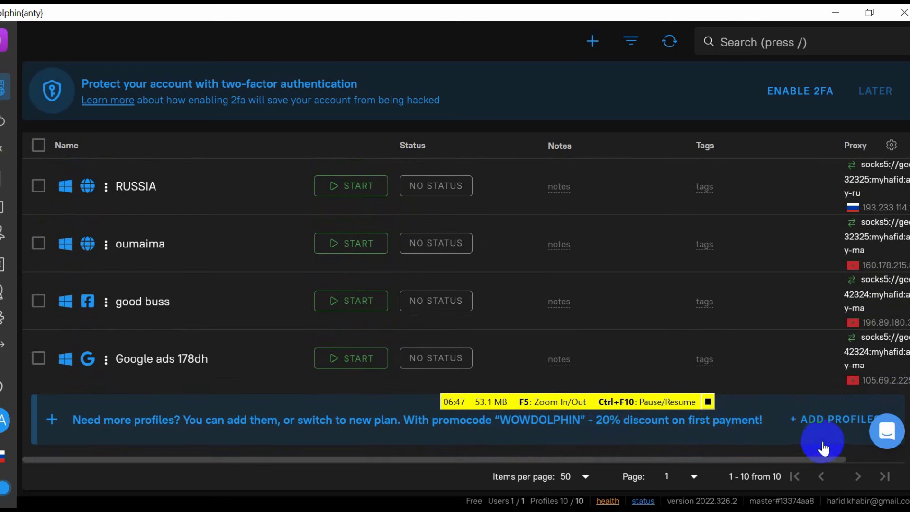
{"action": "left_click_drag", "start_coordinate": [817, 459], "coordinate": [638, 458]}
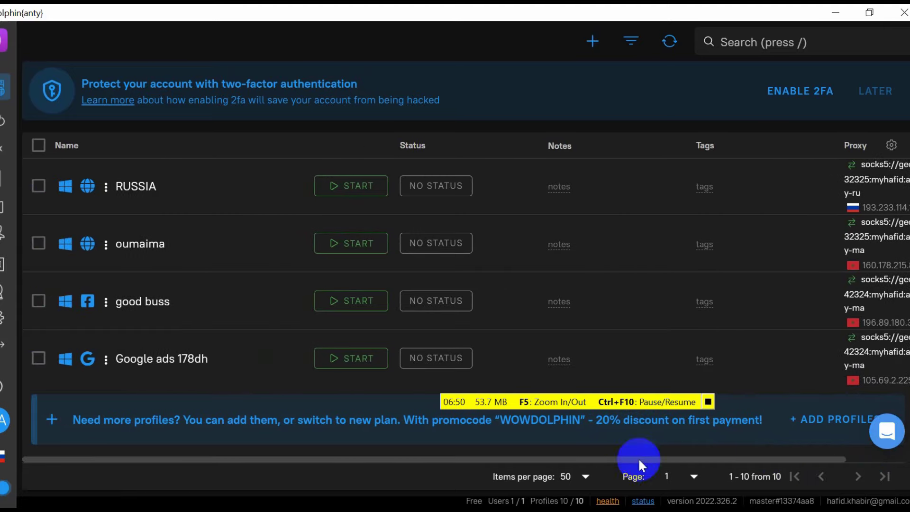
{"action": "scroll", "coordinate": [902, 213], "scroll_direction": "up", "scroll_amount": 5}
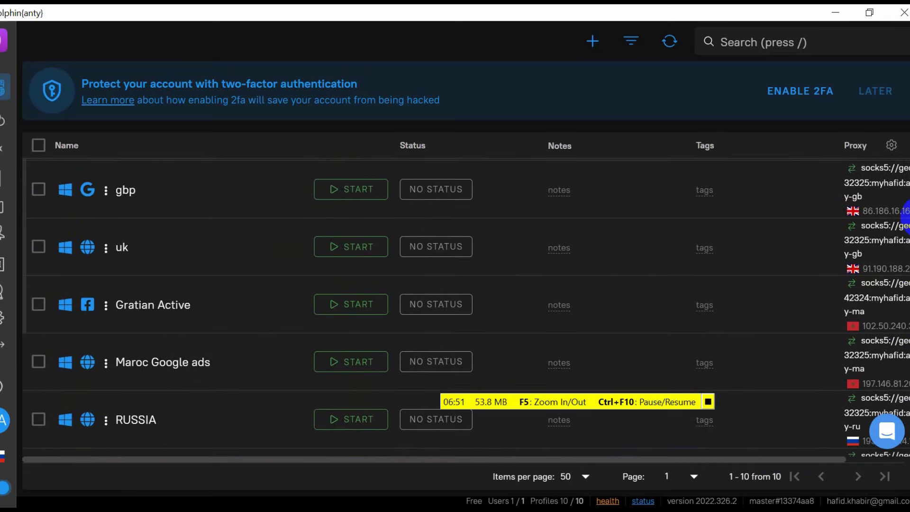
{"action": "scroll", "coordinate": [905, 212], "scroll_direction": "down", "scroll_amount": 5}
{"action": "scroll", "coordinate": [905, 142], "scroll_direction": "up", "scroll_amount": 7}
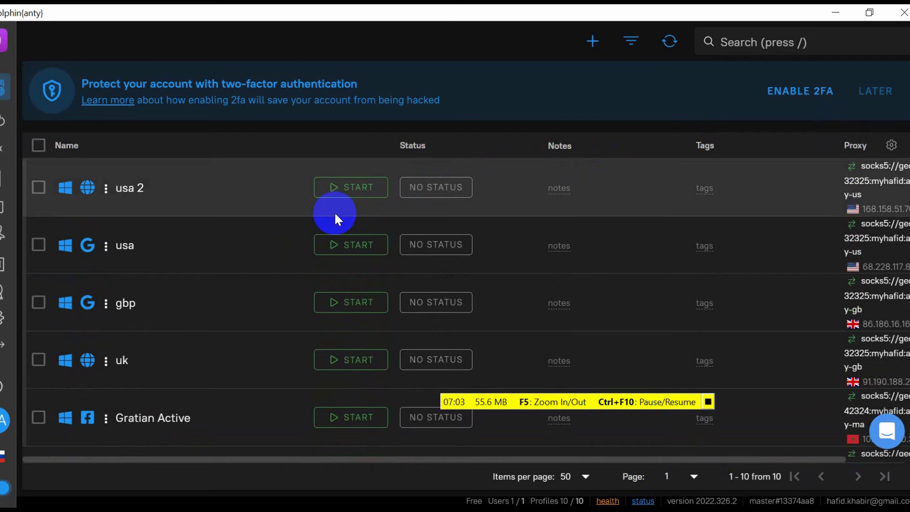
Step: Switch back to the Chrome browser and open the sign-up page of the Dolphin Anty website
{"action": "left_click", "coordinate": [472, 505]}
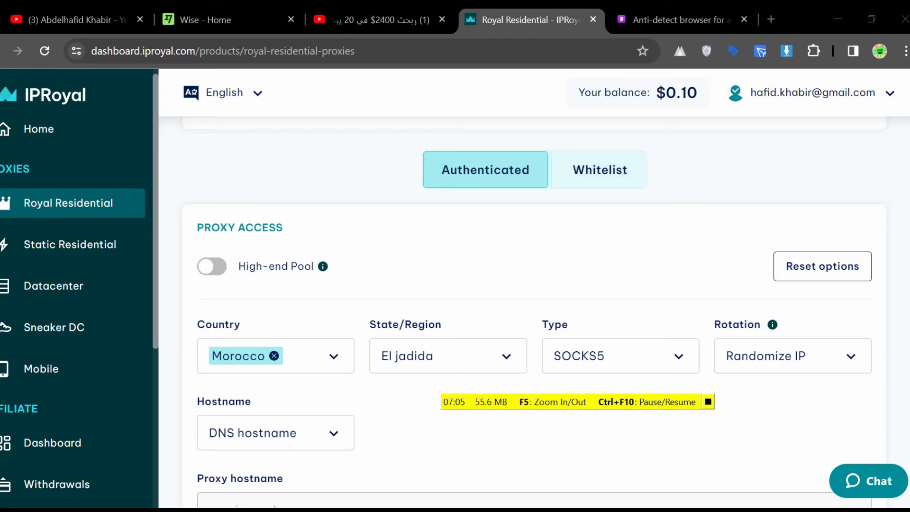
{"action": "left_click", "coordinate": [709, 10]}
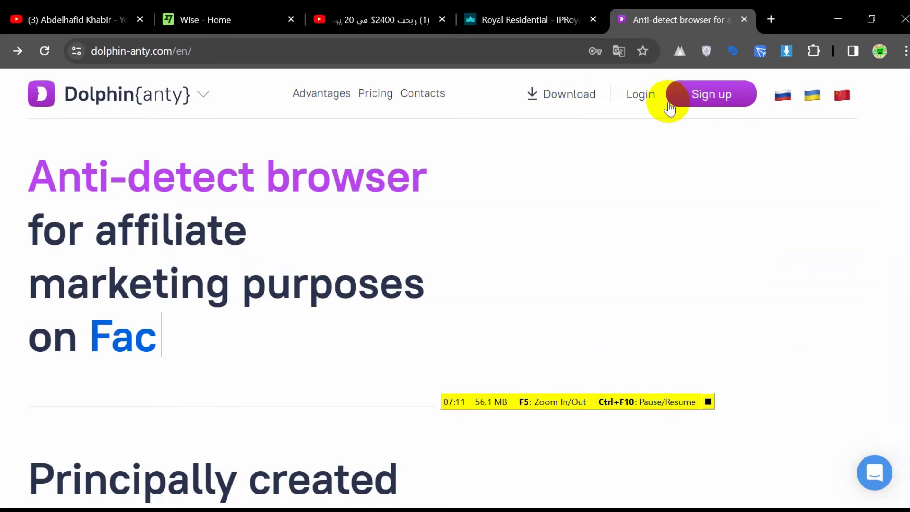
{"action": "left_click", "coordinate": [686, 110]}
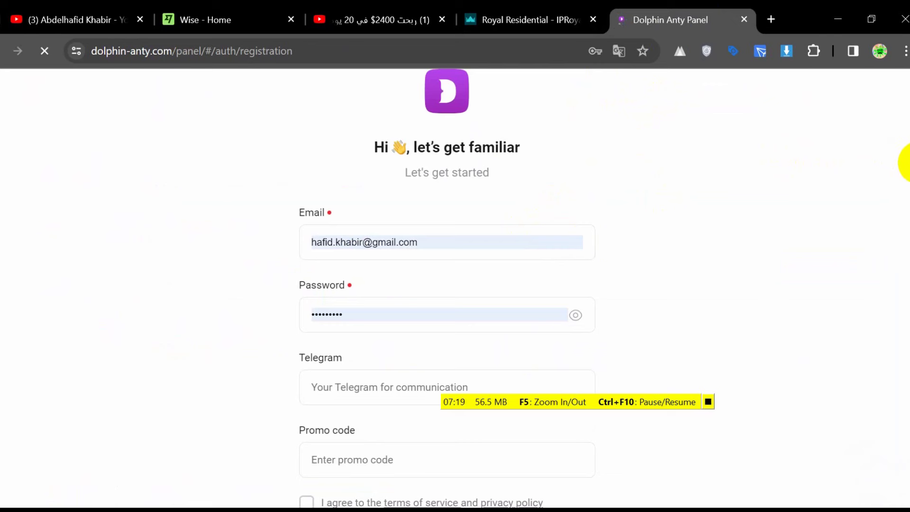
Step: Examine the Dolphin Anty registration form, from the email and password fields to the promo code and terms agreement
{"action": "scroll", "coordinate": [906, 222], "scroll_direction": "down", "scroll_amount": 2}
{"action": "scroll", "coordinate": [903, 270], "scroll_direction": "down", "scroll_amount": 2}
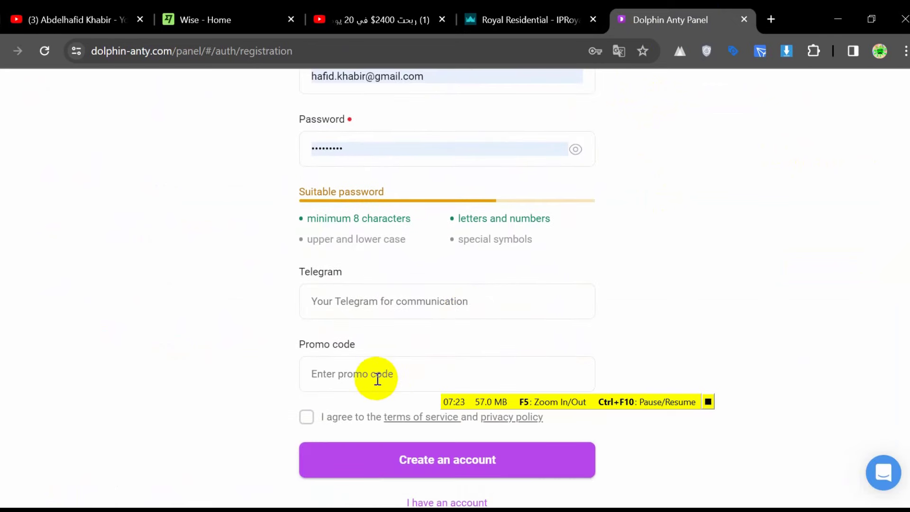
{"action": "left_click", "coordinate": [378, 379]}
{"action": "scroll", "coordinate": [905, 280], "scroll_direction": "down", "scroll_amount": 1}
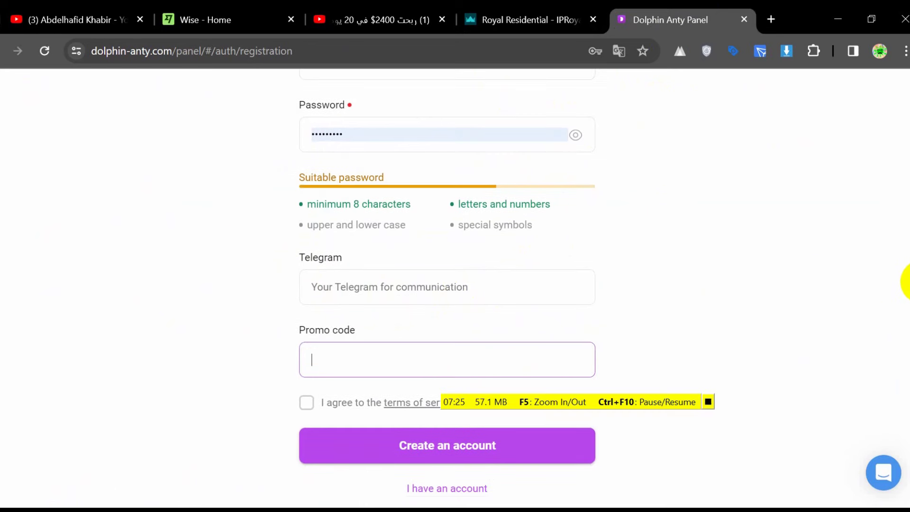
{"action": "scroll", "coordinate": [905, 266], "scroll_direction": "up", "scroll_amount": 4}
{"action": "scroll", "coordinate": [829, 163], "scroll_direction": "down", "scroll_amount": 4}
{"action": "scroll", "coordinate": [898, 109], "scroll_direction": "up", "scroll_amount": 4}
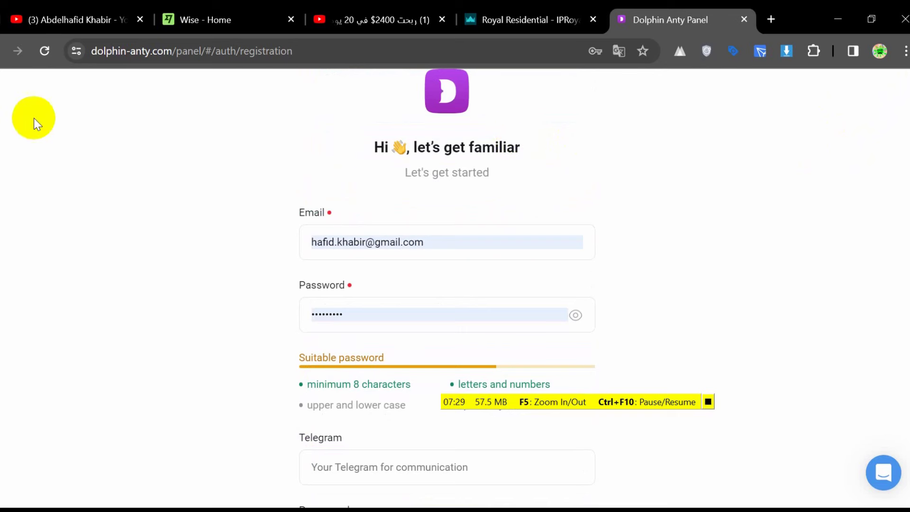
Step: Go back to the Dolphin Anty home page and open its download page
{"action": "left_click", "coordinate": [3, 51]}
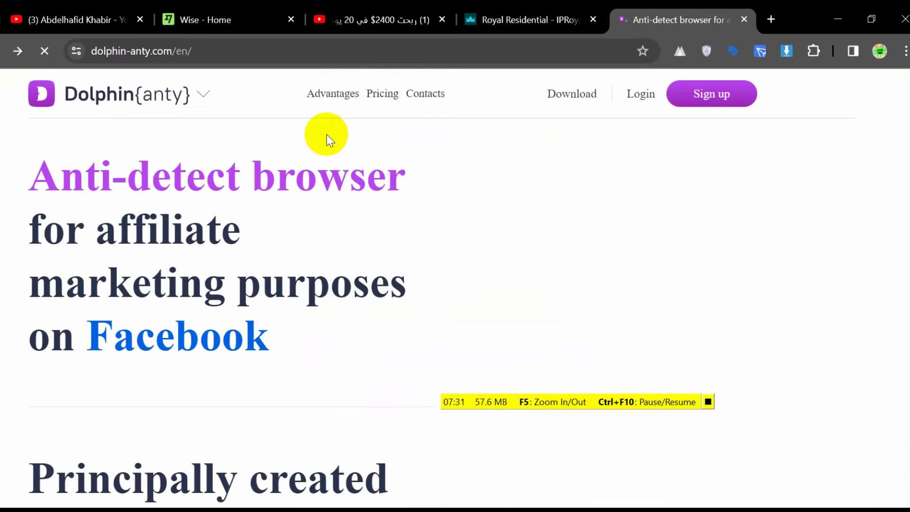
{"action": "left_click", "coordinate": [579, 98]}
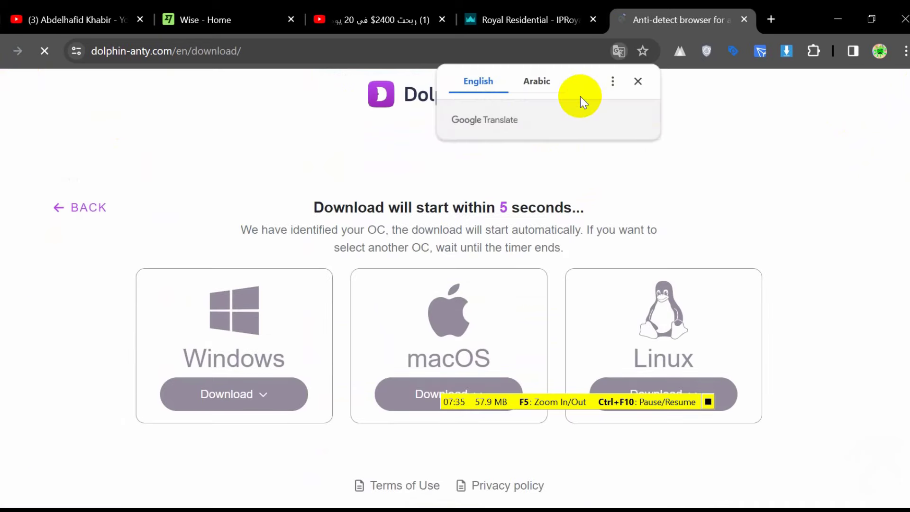
Step: Dismiss the translation prompt, check the automatically started Windows download in the browser's download list, and return to the Dolphin Anty home page
{"action": "left_click", "coordinate": [638, 83]}
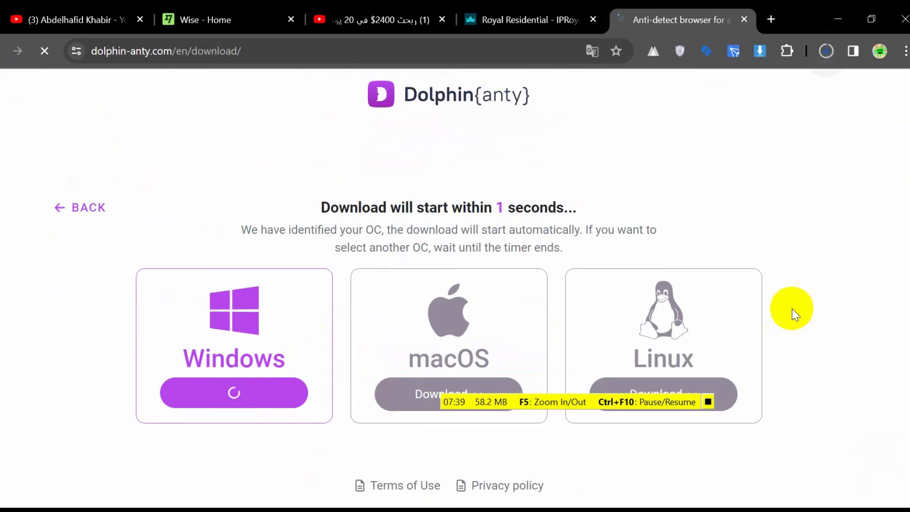
{"action": "left_click", "coordinate": [827, 51]}
{"action": "left_click", "coordinate": [787, 116]}
{"action": "left_click_drag", "start_coordinate": [778, 207], "coordinate": [904, 201]}
{"action": "left_click_drag", "start_coordinate": [889, 237], "coordinate": [337, 286]}
{"action": "left_click", "coordinate": [92, 204]}
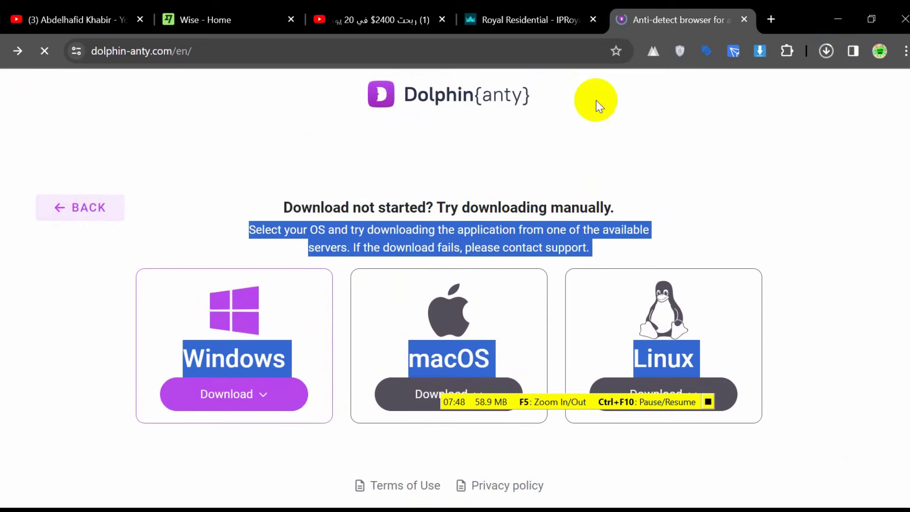
Step: Switch to the Dolphin Anty app and examine the account's plan with its user and profile limits
{"action": "key", "text": "alt+Tab"}
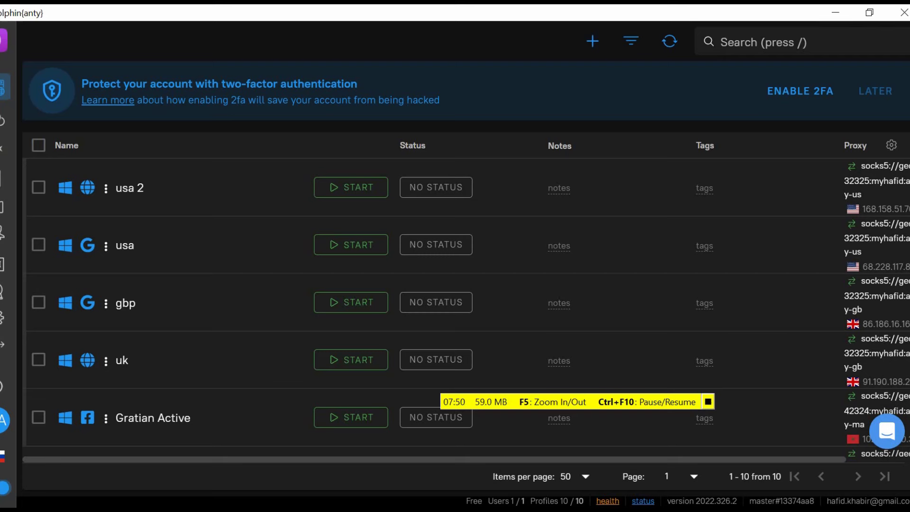
{"action": "left_click", "coordinate": [4, 434]}
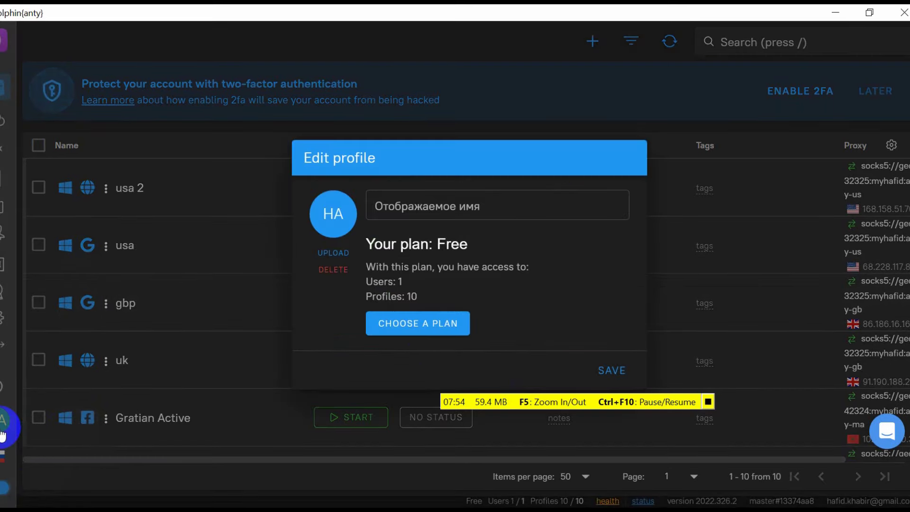
{"action": "left_click", "coordinate": [302, 419]}
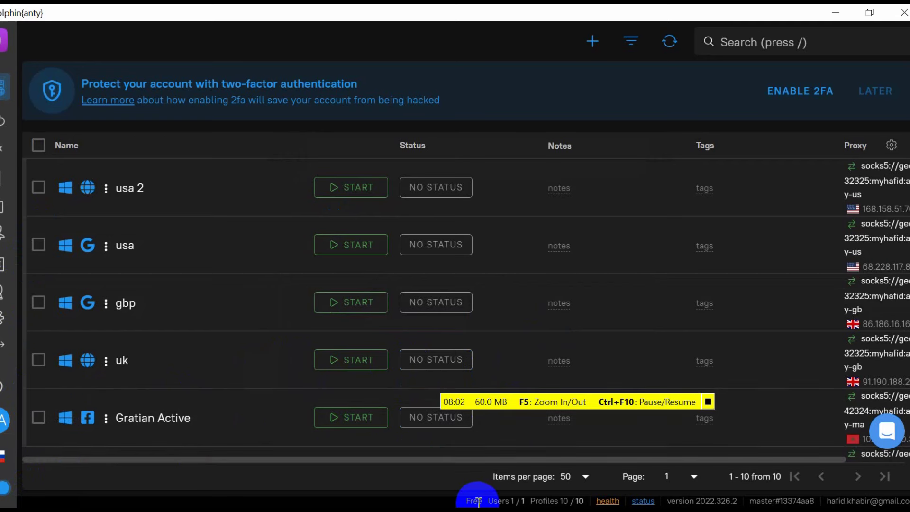
Step: Start the "usa 2" browser profile, and in Chrome close the Dolphin Anty website tab while the profile loads
{"action": "left_click", "coordinate": [366, 189]}
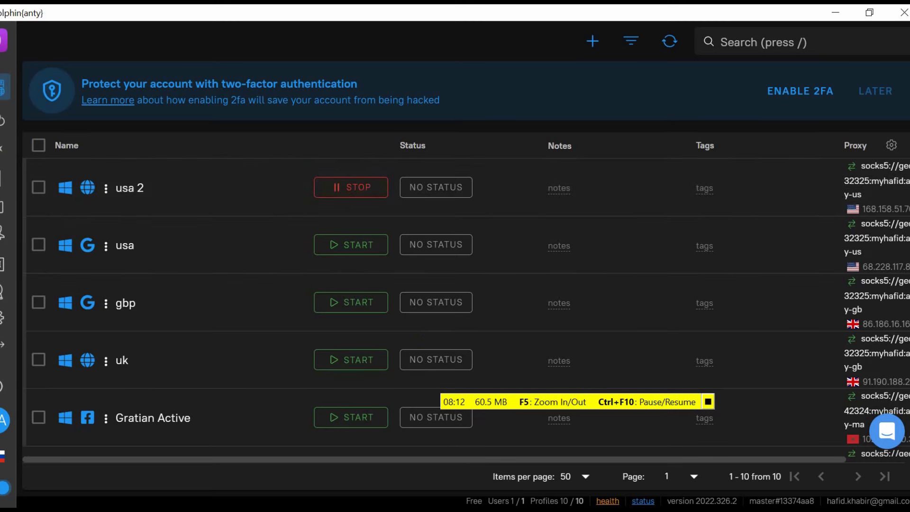
{"action": "left_click", "coordinate": [463, 449]}
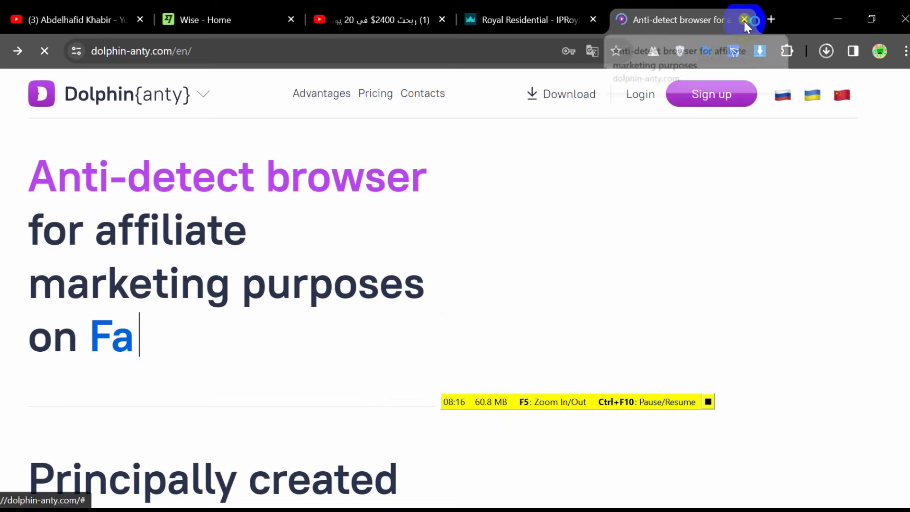
{"action": "left_click", "coordinate": [743, 19]}
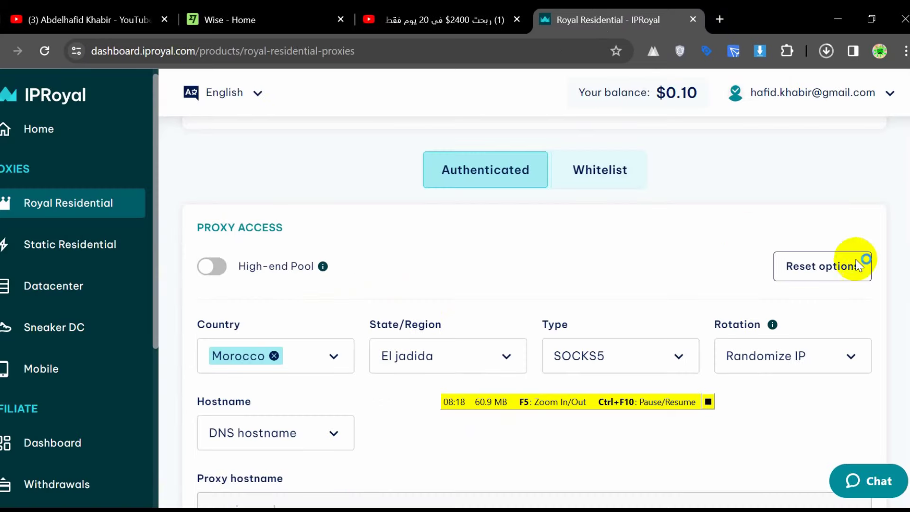
{"action": "scroll", "coordinate": [904, 285], "scroll_direction": "up", "scroll_amount": 10}
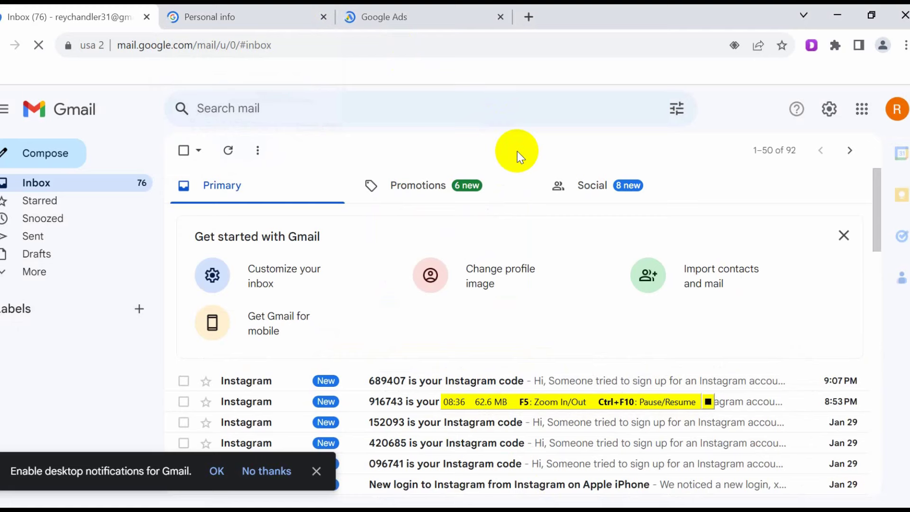
Step: In the "usa 2" profile's browser, examine the Google account's personal info page and the Google Ads billing summary
{"action": "left_click", "coordinate": [260, 14]}
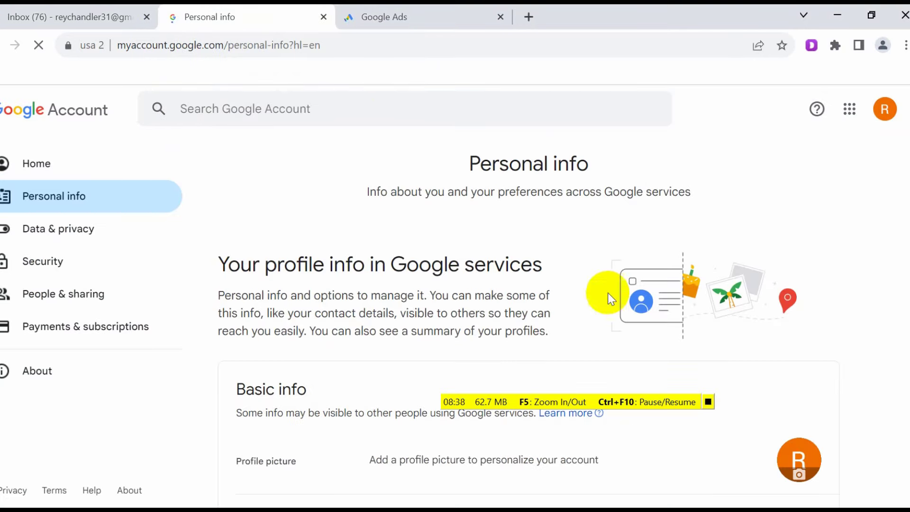
{"action": "left_click", "coordinate": [707, 509]}
{"action": "left_click", "coordinate": [737, 465]}
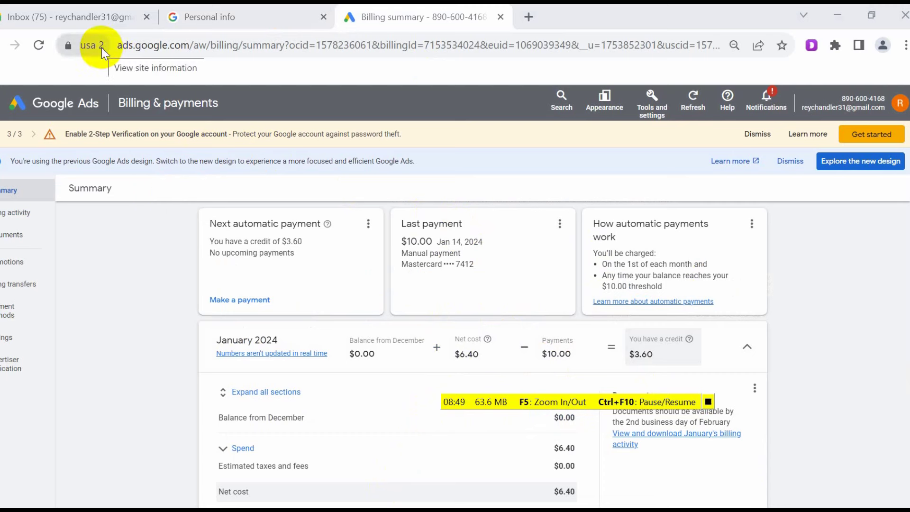
Step: Search for MY IP in a new tab and examine the profile's IP region and country on whatismyipaddress.com
{"action": "left_click", "coordinate": [536, 18]}
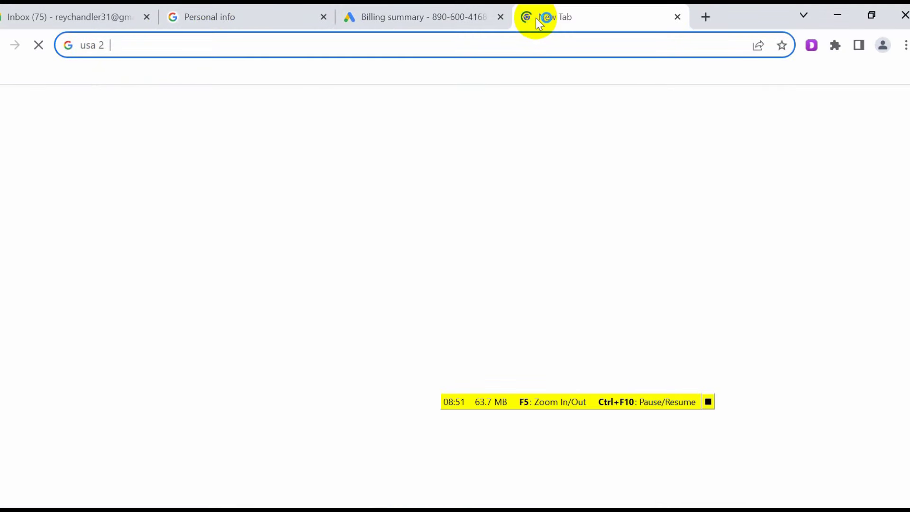
{"action": "type", "text": "MY IP"}
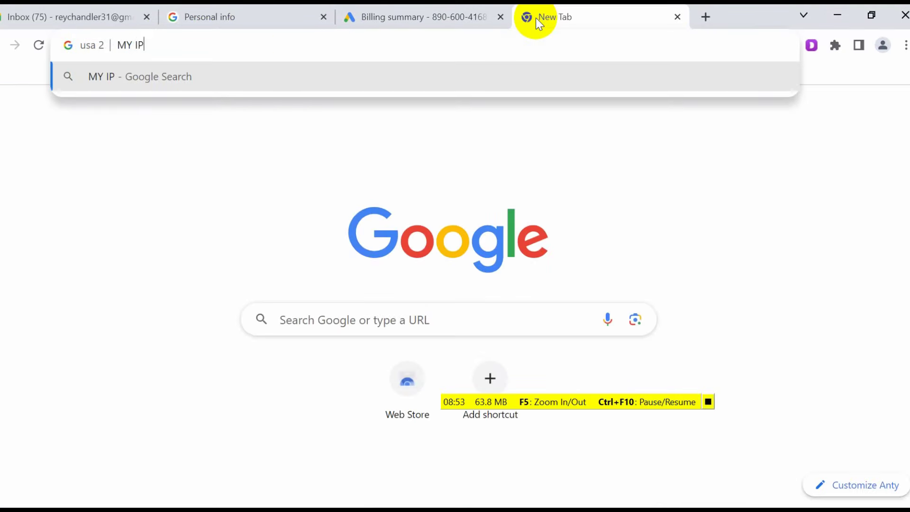
{"action": "key", "text": "Return"}
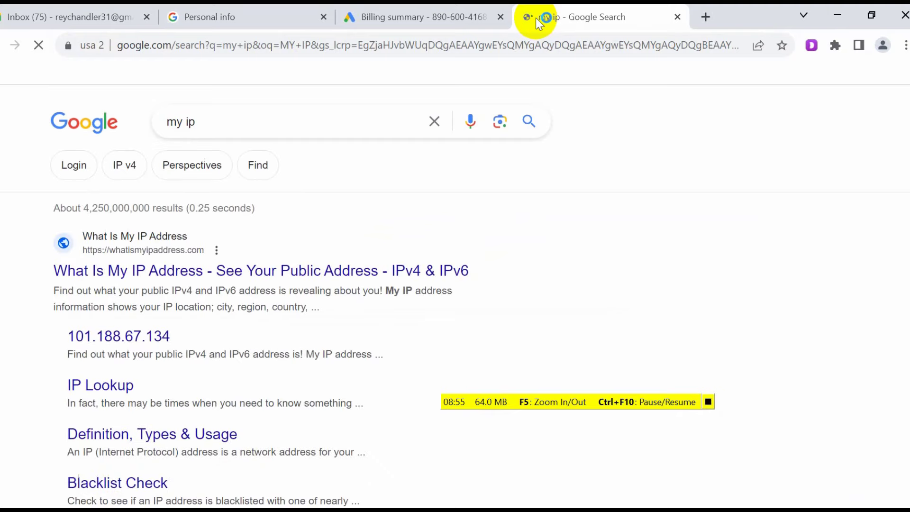
{"action": "left_click", "coordinate": [243, 272]}
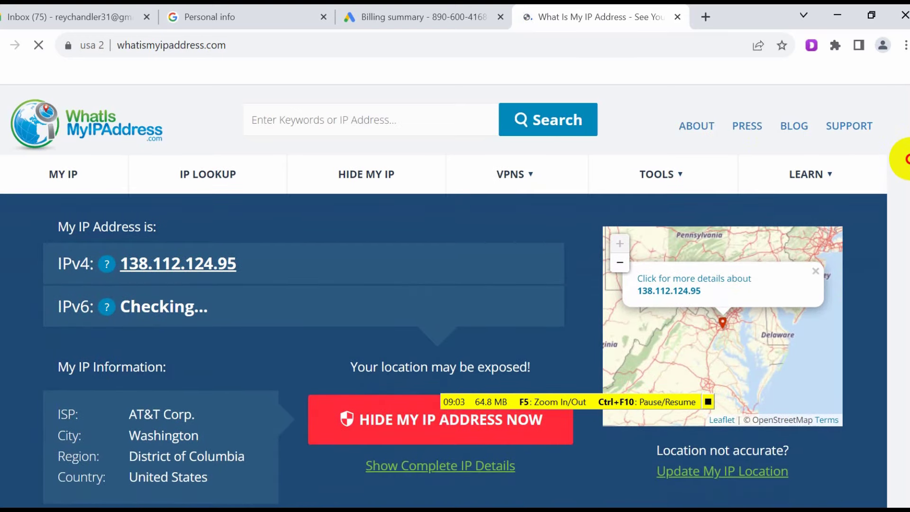
{"action": "scroll", "coordinate": [905, 158], "scroll_direction": "down", "scroll_amount": 2}
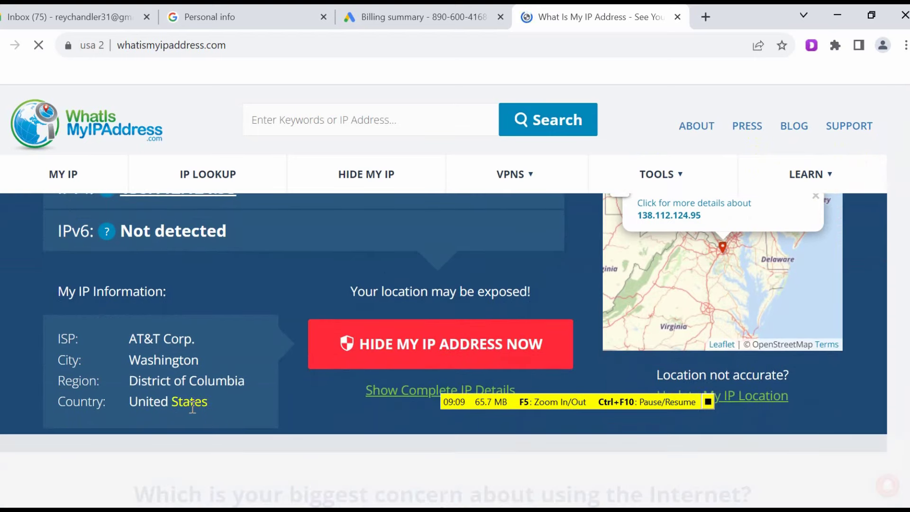
{"action": "left_click_drag", "start_coordinate": [190, 402], "coordinate": [141, 382]}
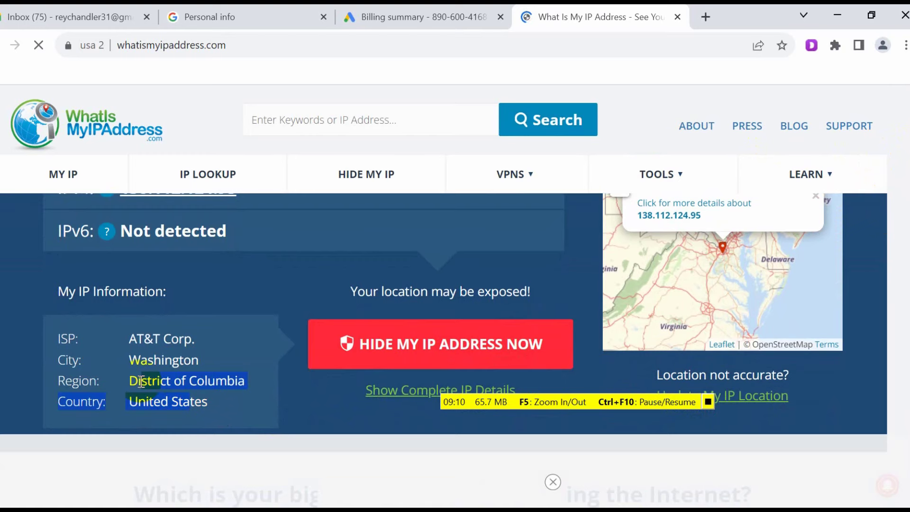
Step: Close the "usa 2" profile's browser from the Google Ads billing page and return to IPRoyal's Royal Residential page
{"action": "left_click", "coordinate": [425, 11]}
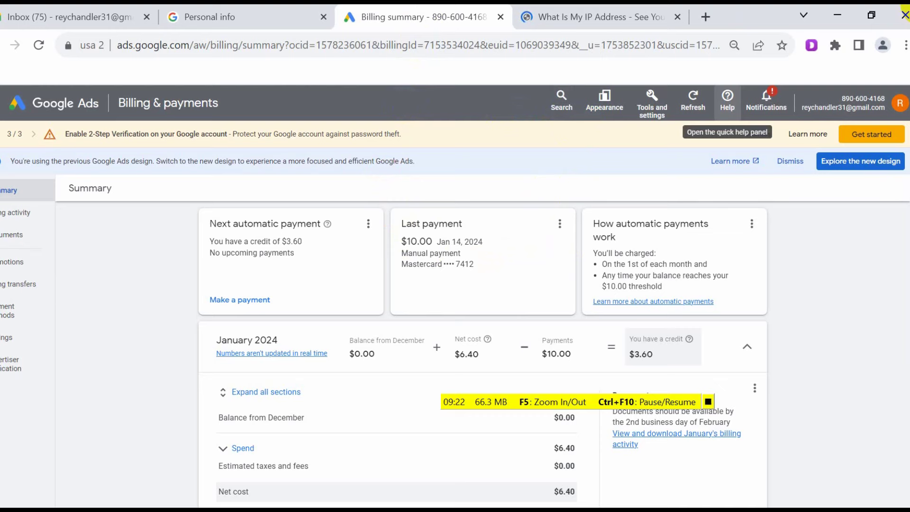
{"action": "left_click", "coordinate": [903, 13]}
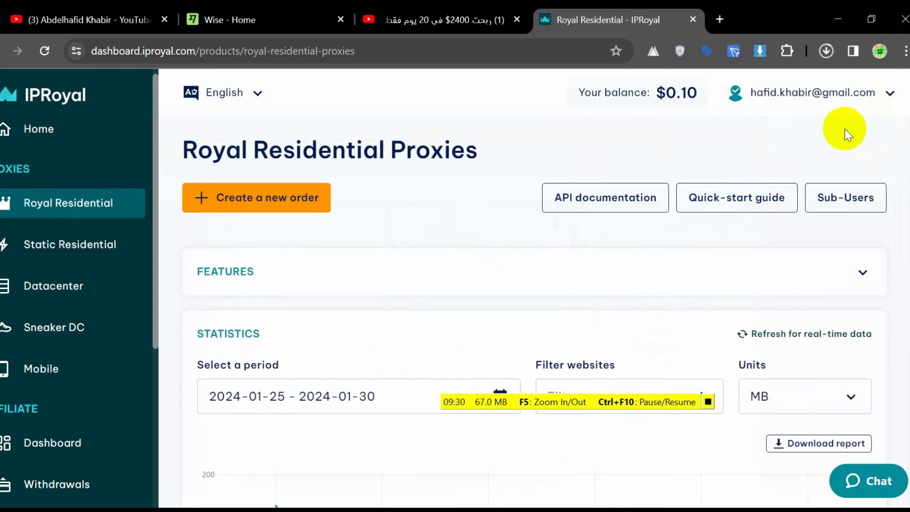
{"action": "left_click", "coordinate": [92, 224]}
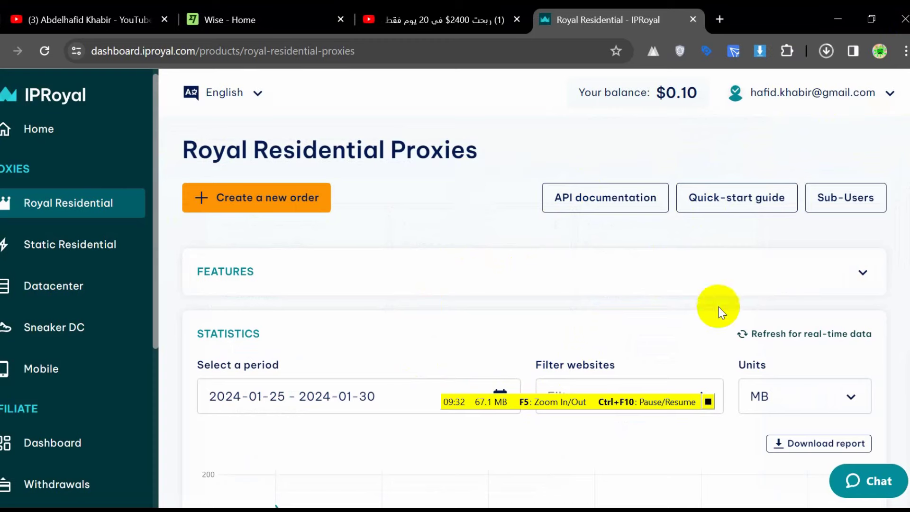
Step: Set the Moroccan proxy's state/region to Bouskoura in the proxy access settings and keep its type as SOCKS5
{"action": "scroll", "coordinate": [906, 209], "scroll_direction": "down", "scroll_amount": 10}
{"action": "scroll", "coordinate": [906, 228], "scroll_direction": "down", "scroll_amount": 10}
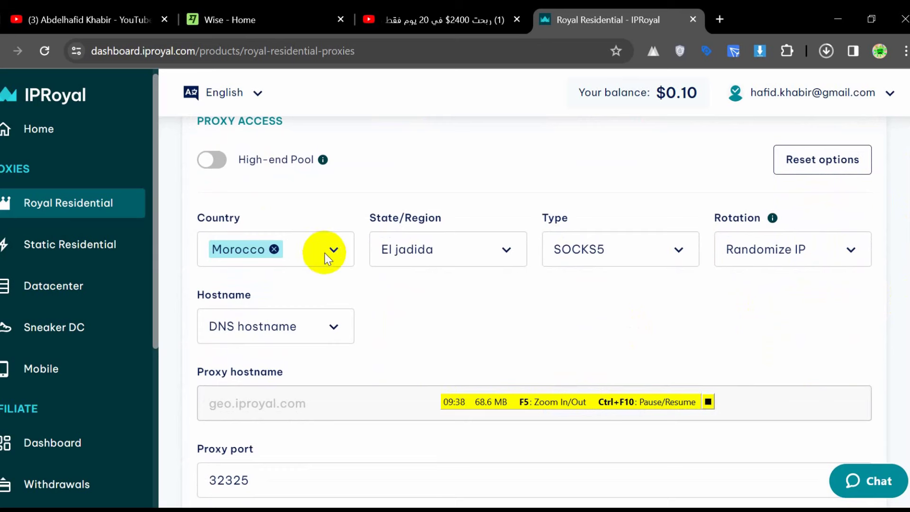
{"action": "left_click", "coordinate": [406, 248]}
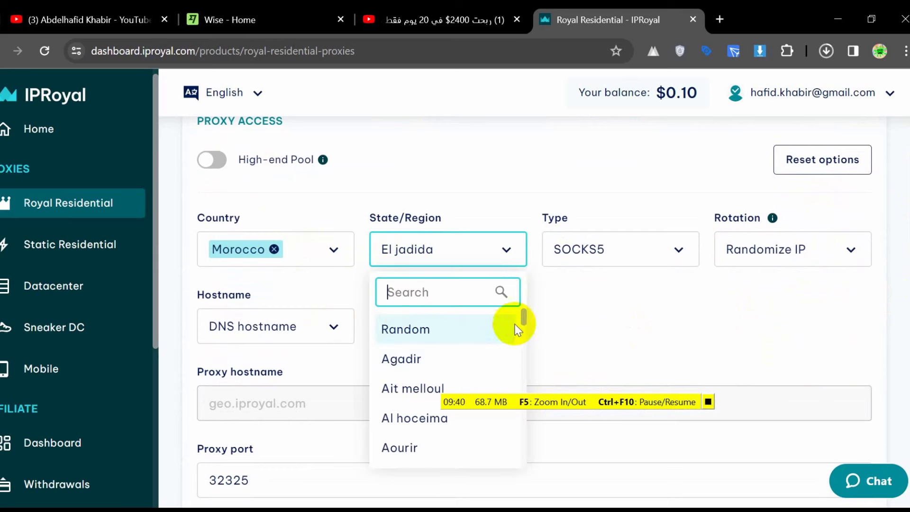
{"action": "left_click_drag", "start_coordinate": [524, 314], "coordinate": [524, 353]}
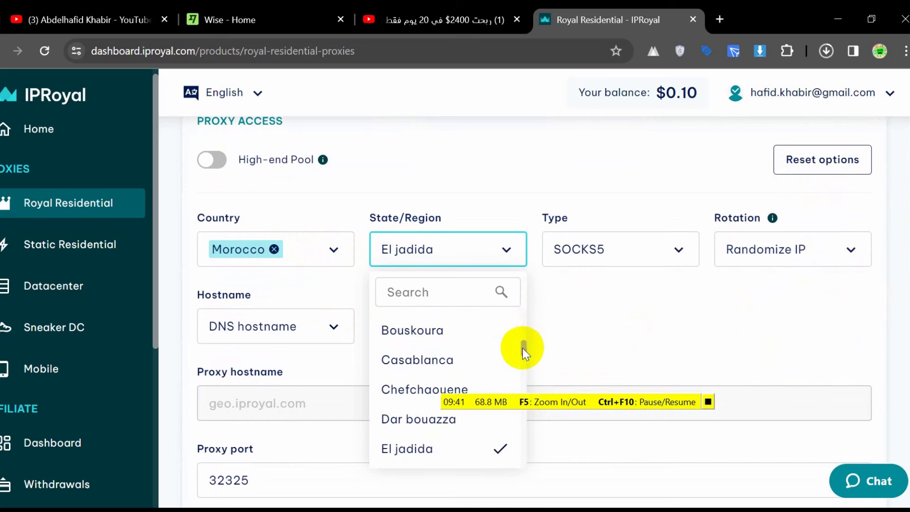
{"action": "left_click", "coordinate": [455, 340]}
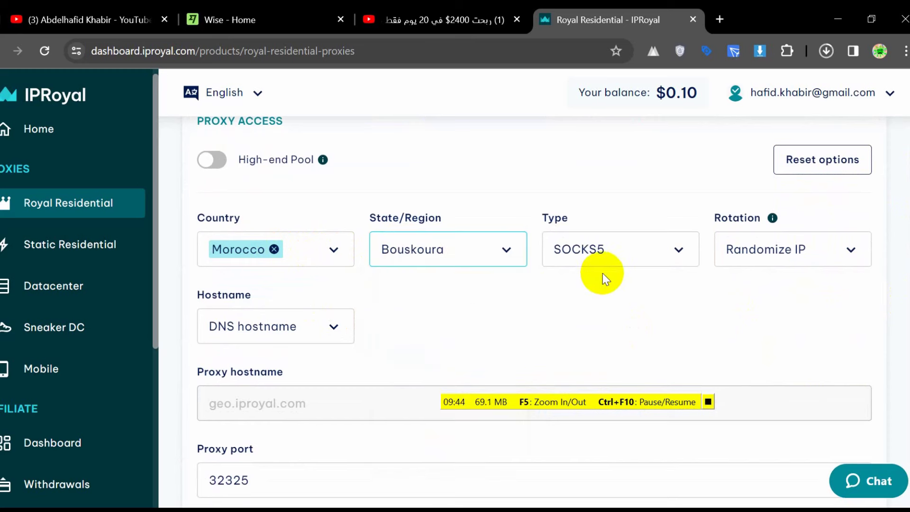
{"action": "left_click", "coordinate": [616, 256]}
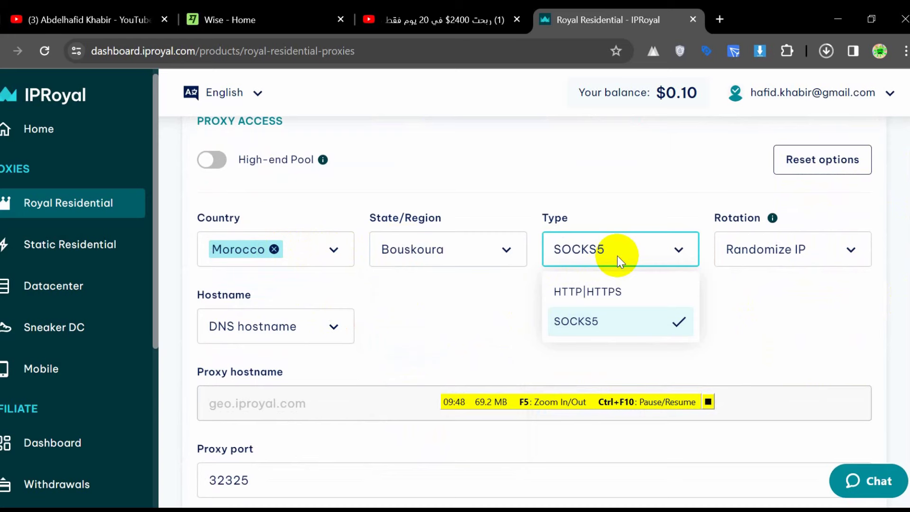
{"action": "left_click", "coordinate": [721, 304]}
Step: Copy one Bouskoura proxy line from the formatted proxy list
{"action": "scroll", "coordinate": [907, 308], "scroll_direction": "down", "scroll_amount": 10}
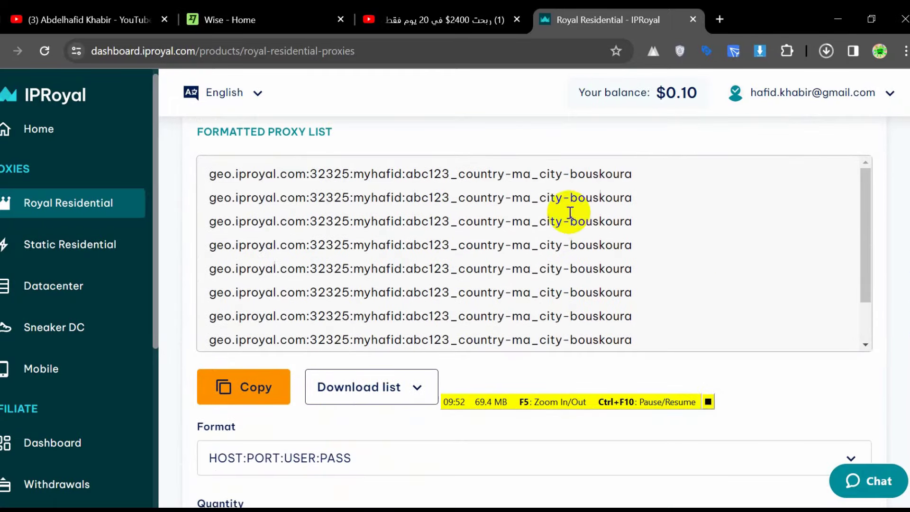
{"action": "triple_click", "coordinate": [542, 223]}
{"action": "key", "text": "ctrl+c"}
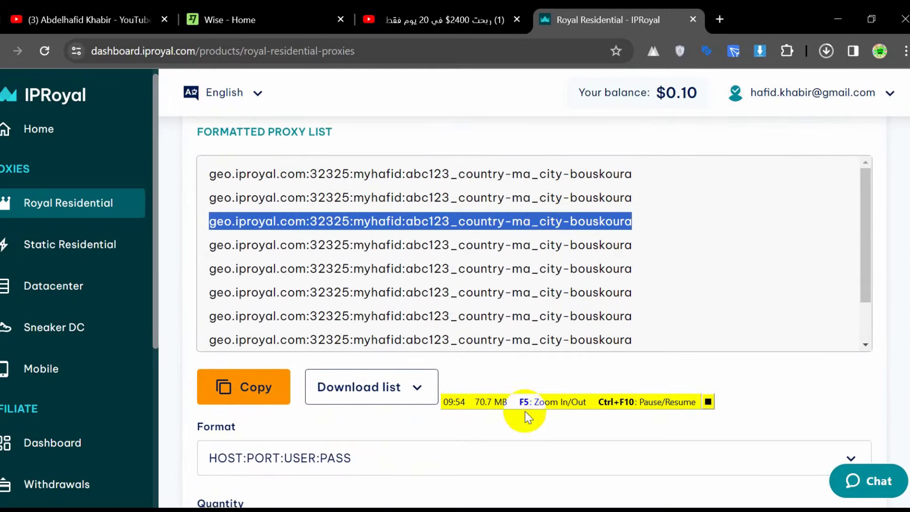
Step: Switch to the Dolphin Anty app and start a new browser profile named MOROCCO
{"action": "key", "text": "alt+Tab"}
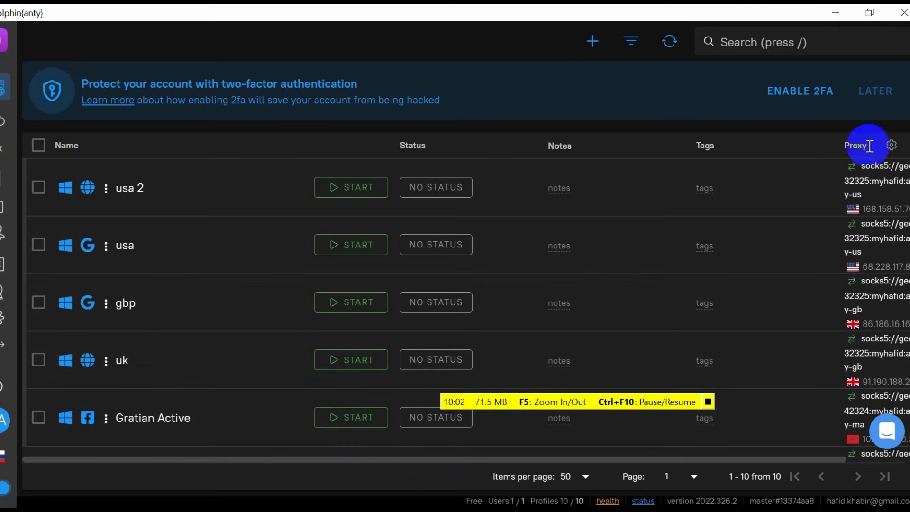
{"action": "scroll", "coordinate": [888, 348], "scroll_direction": "down", "scroll_amount": 6}
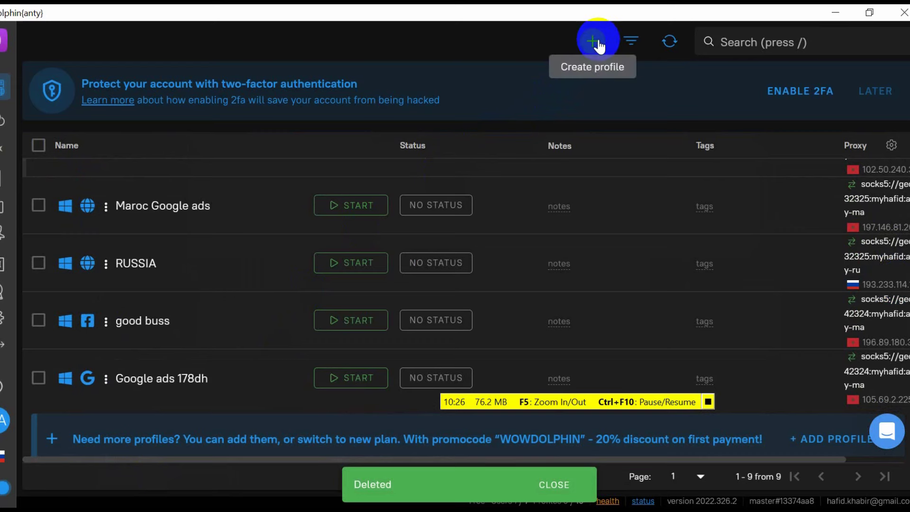
{"action": "left_click", "coordinate": [592, 41]}
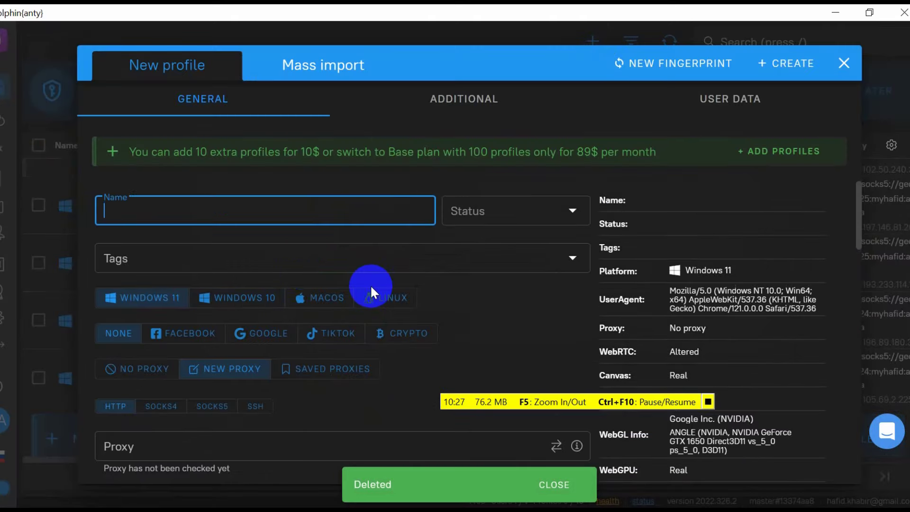
{"action": "type", "text": "MOROCCO"}
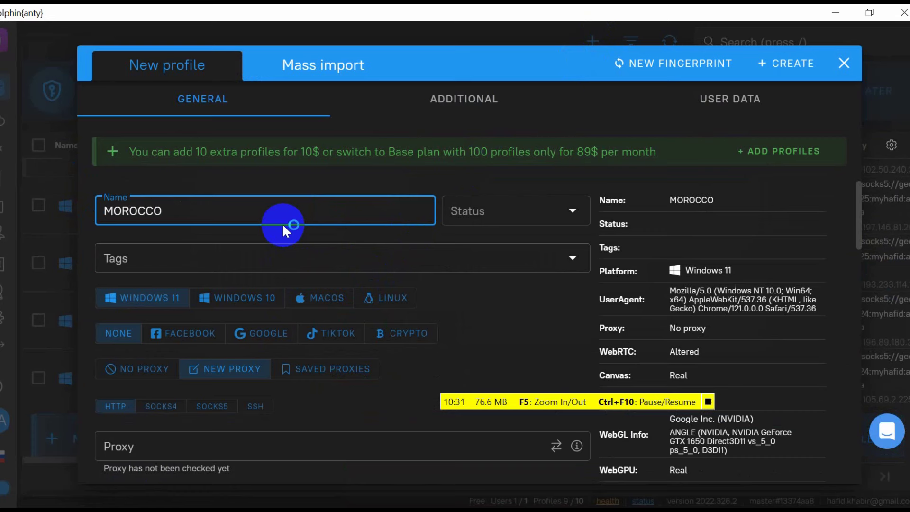
Step: Set the new profile's platform to Windows 10, its site to Google, and its new proxy's type to SOCKS5
{"action": "left_click", "coordinate": [243, 306]}
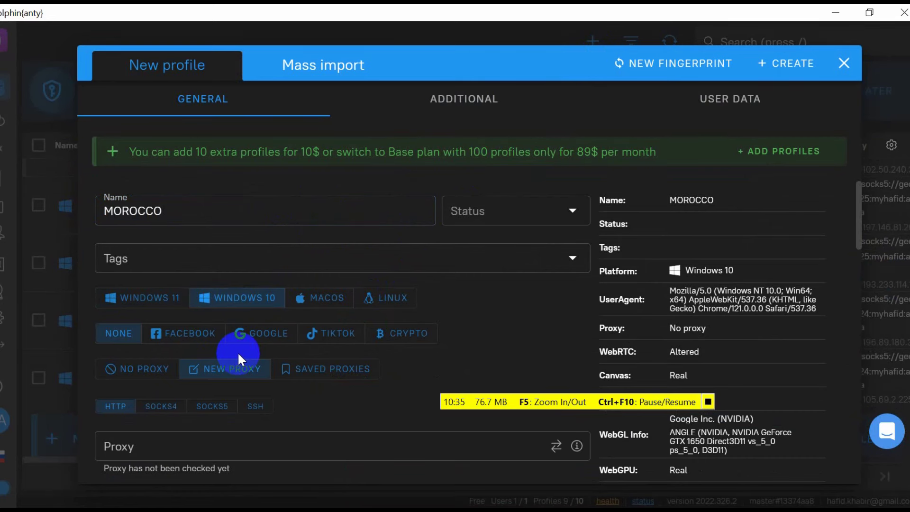
{"action": "left_click", "coordinate": [260, 336]}
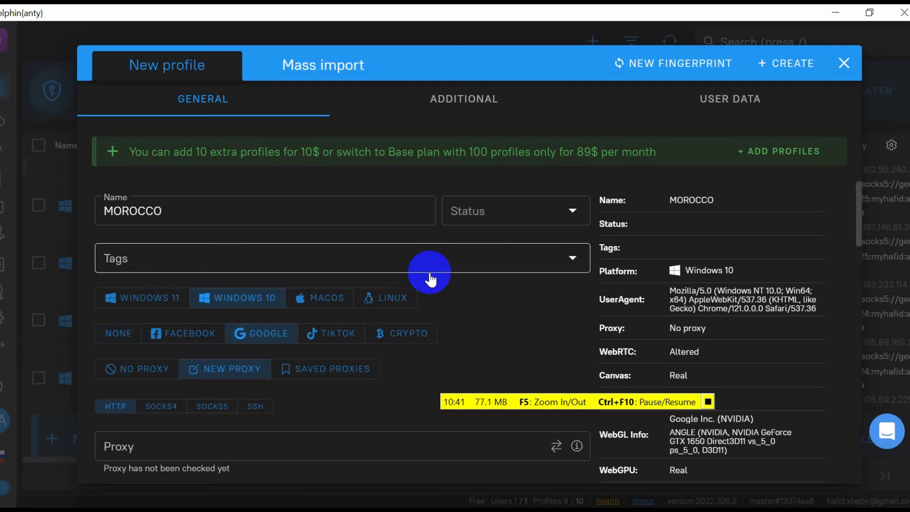
{"action": "left_click_drag", "start_coordinate": [857, 189], "coordinate": [858, 221]}
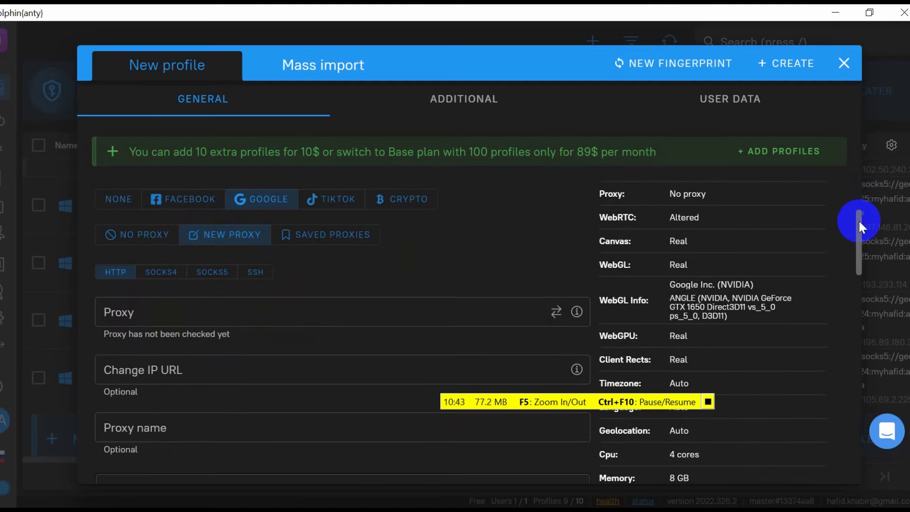
{"action": "left_click", "coordinate": [208, 273]}
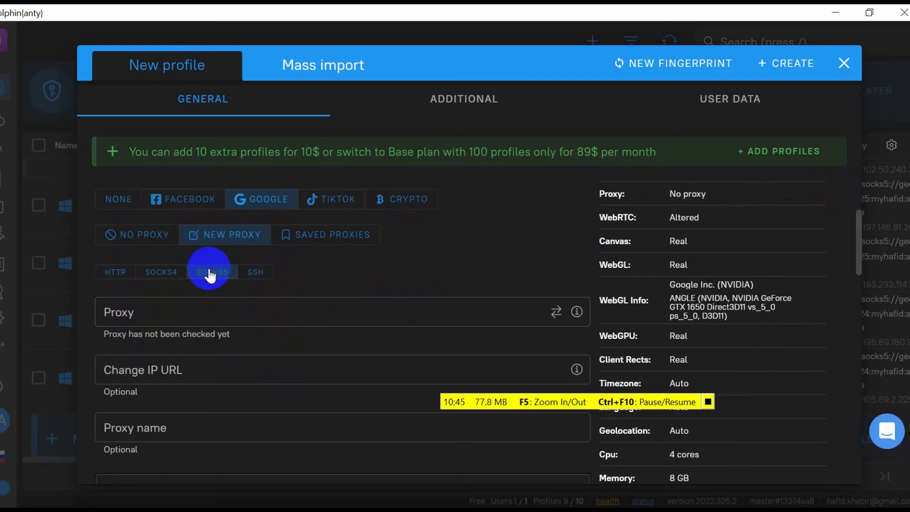
Step: Paste the copied Bouskoura proxy line, including its login and password, as the profile's new SOCKS5 proxy and check its connection
{"action": "left_click", "coordinate": [170, 313]}
{"action": "key", "text": "ctrl+v"}
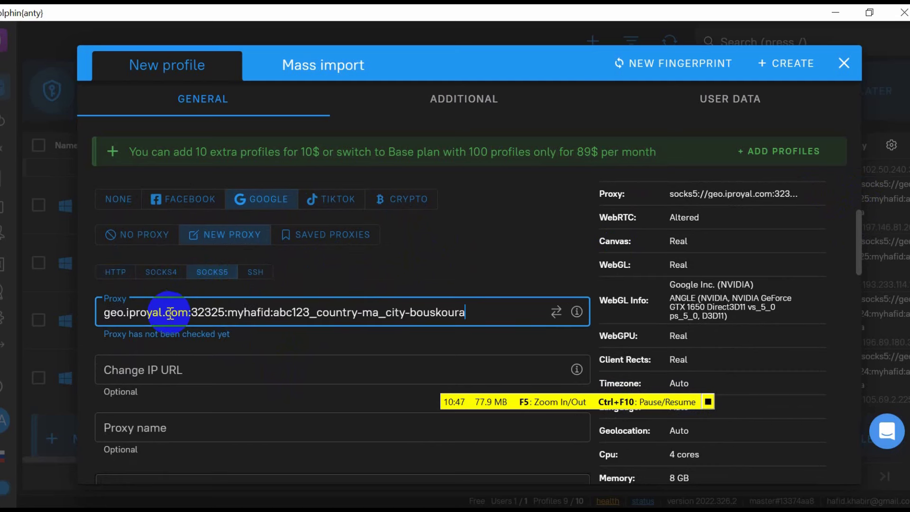
{"action": "left_click", "coordinate": [374, 335]}
{"action": "left_click", "coordinate": [557, 312]}
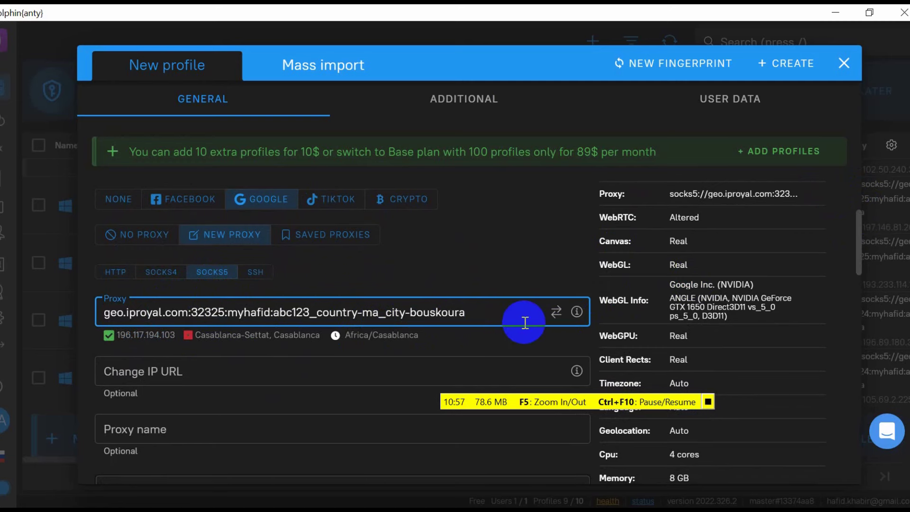
Step: Keep the remaining fingerprint and additional settings at their defaults and create the MOROCCO profile
{"action": "left_click_drag", "start_coordinate": [857, 228], "coordinate": [849, 278]}
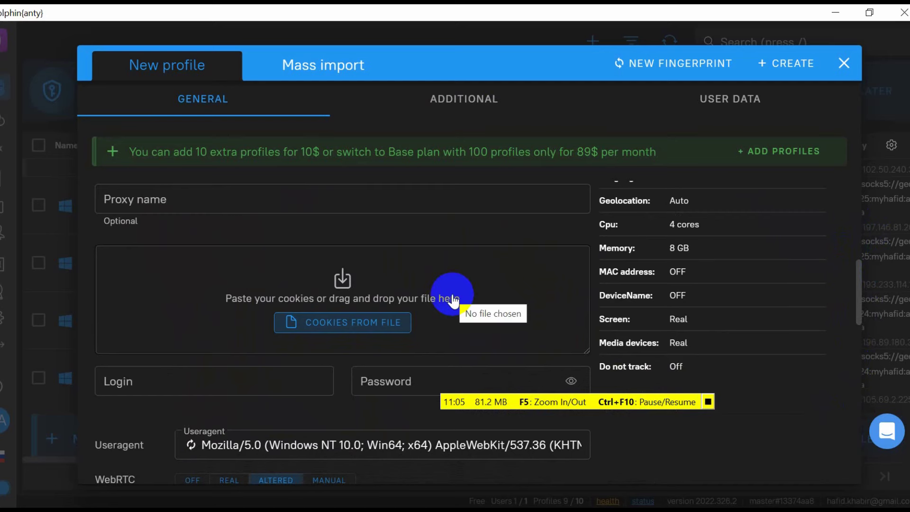
{"action": "left_click_drag", "start_coordinate": [862, 296], "coordinate": [832, 447]}
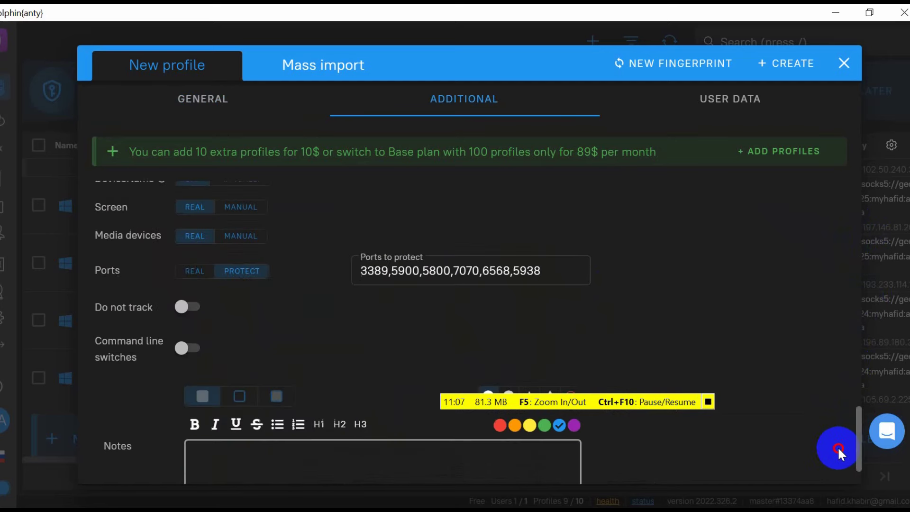
{"action": "left_click", "coordinate": [786, 66]}
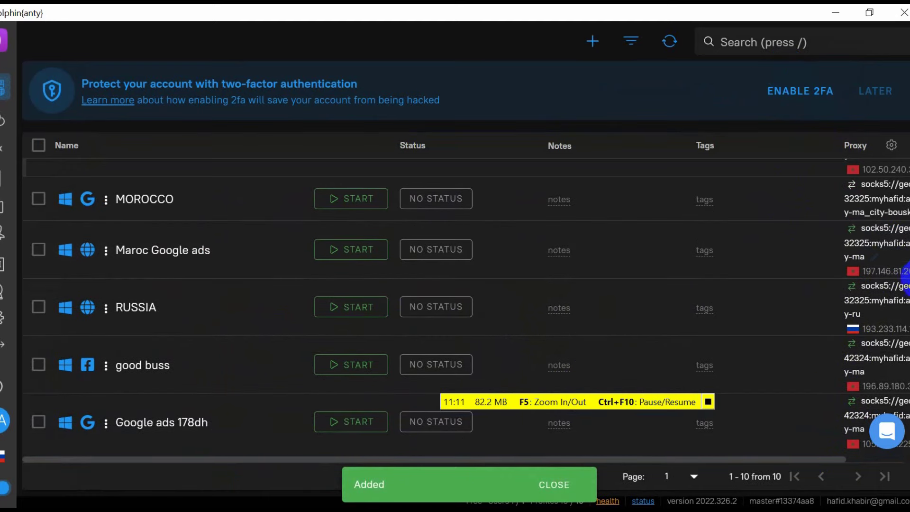
Step: Check the MOROCCO profile's proxy in the profile list, then start that profile and maximize its browser window
{"action": "scroll", "coordinate": [903, 331], "scroll_direction": "down", "scroll_amount": 2}
{"action": "scroll", "coordinate": [902, 308], "scroll_direction": "up", "scroll_amount": 5}
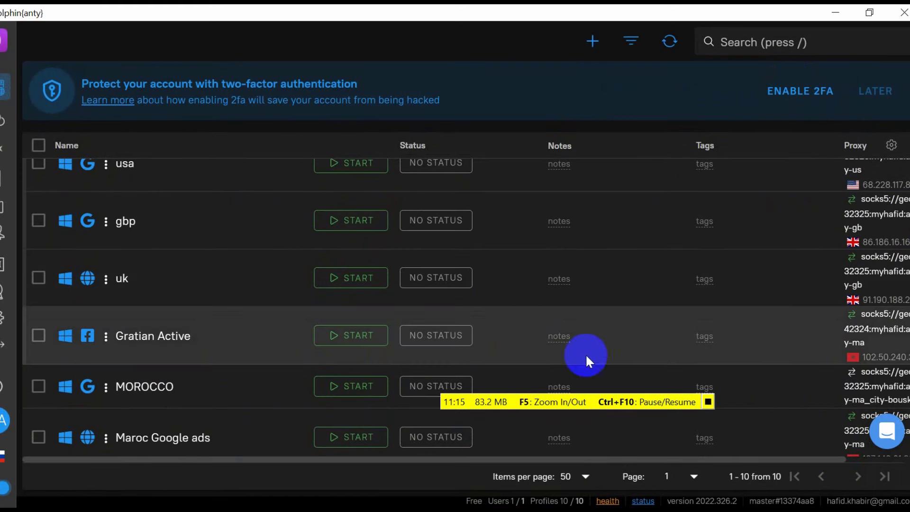
{"action": "left_click", "coordinate": [851, 372]}
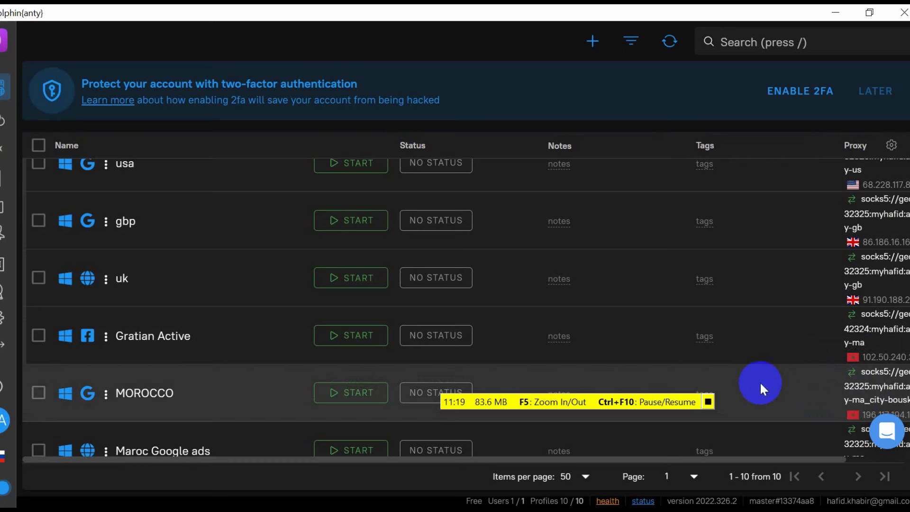
{"action": "left_click", "coordinate": [360, 400]}
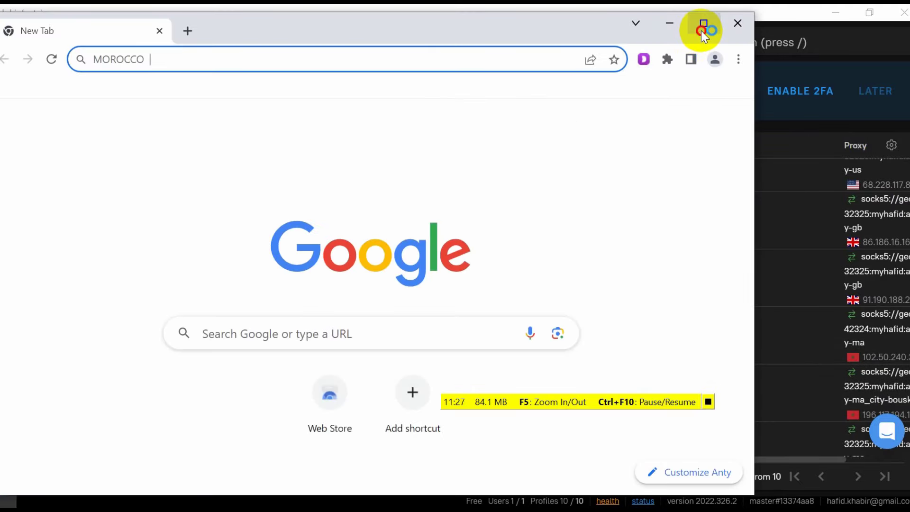
{"action": "left_click", "coordinate": [700, 29]}
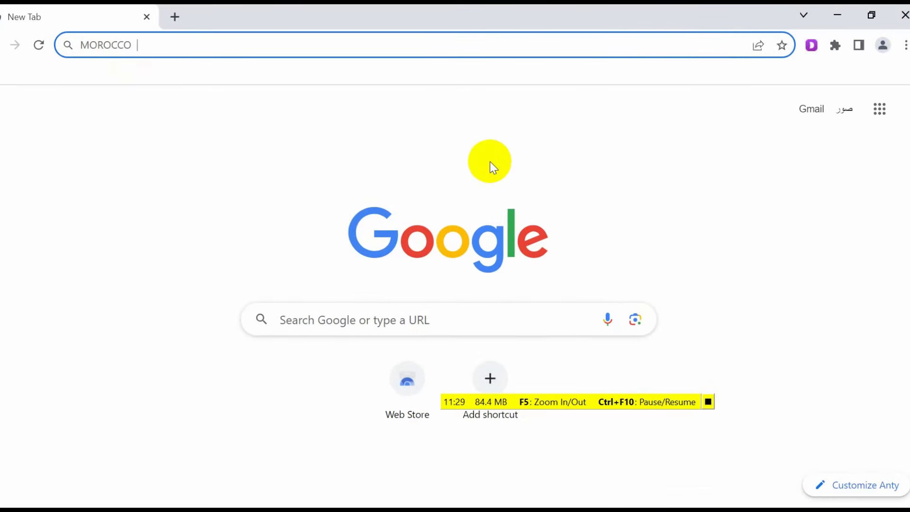
Step: Search the web for GOOGLE in the MOROCCO browser and open the Google homepage from the results
{"action": "type", "text": "GOOGLE"}
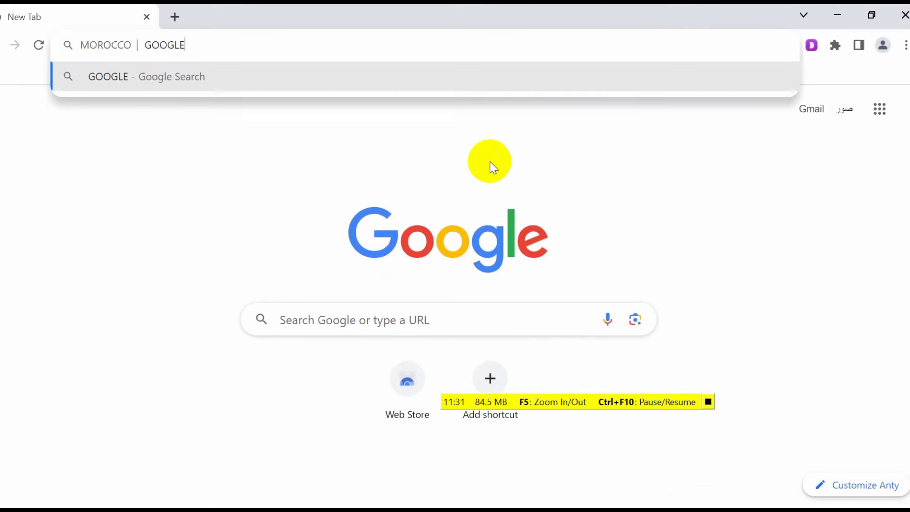
{"action": "key", "text": "Return"}
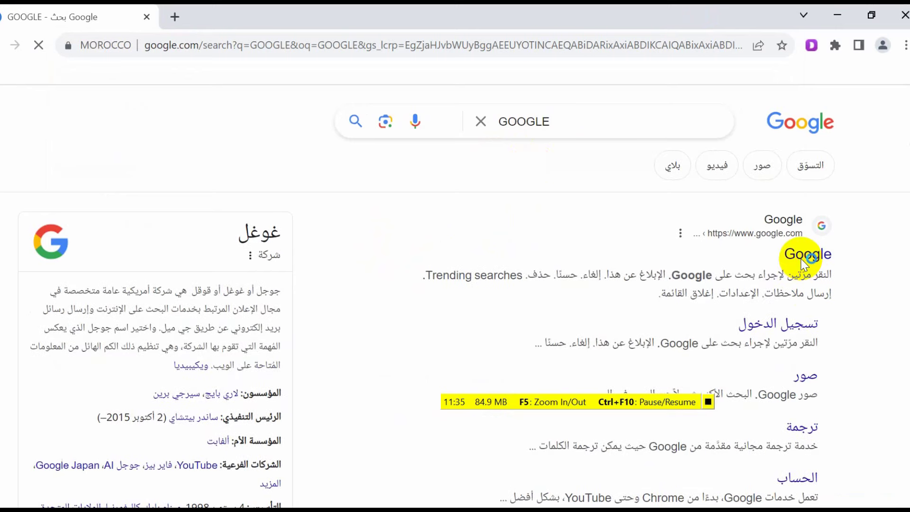
{"action": "left_click", "coordinate": [804, 260]}
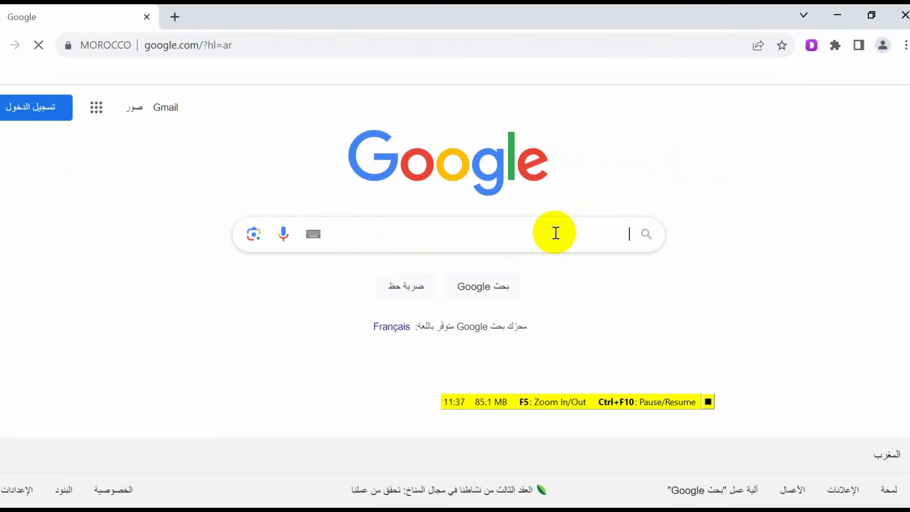
Step: Open the Google sign-in page from the homepage and start creating a new account
{"action": "type", "text": "gm"}
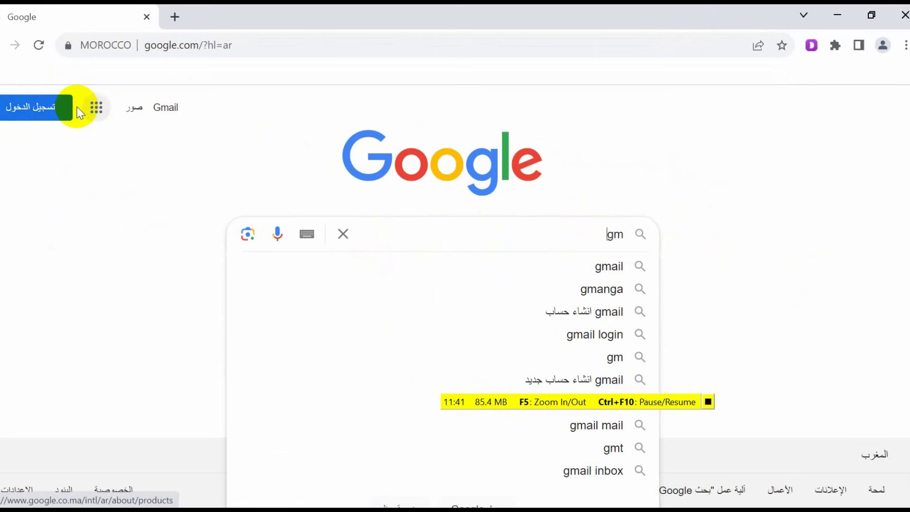
{"action": "left_click", "coordinate": [48, 114]}
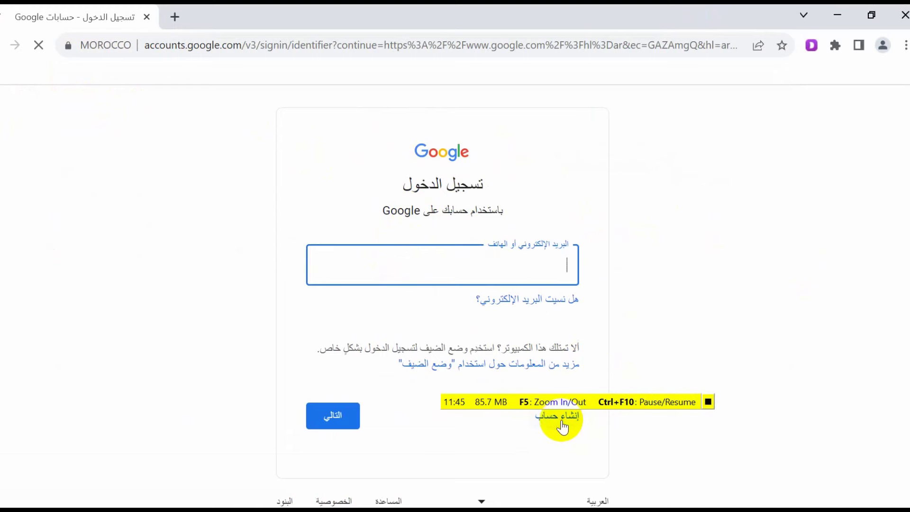
{"action": "left_click", "coordinate": [560, 418]}
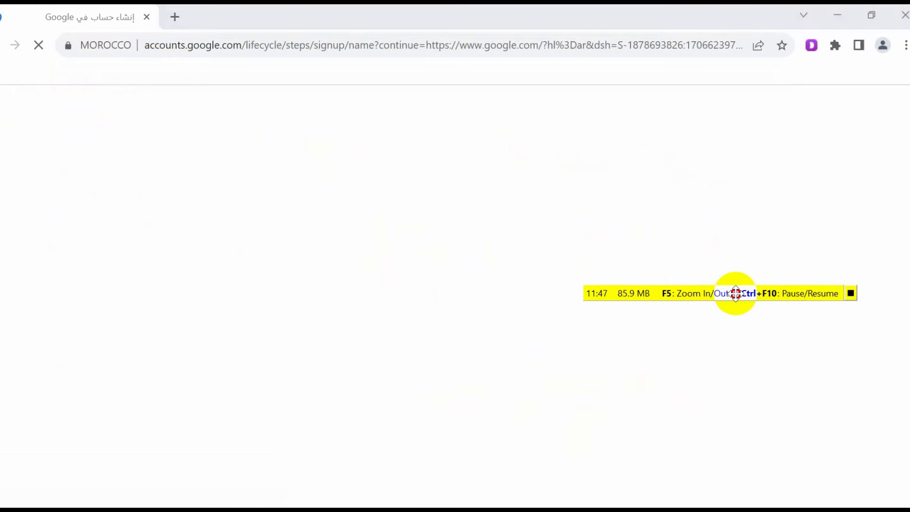
Step: Enter the account holder's first name and family name in the Google sign-up form and continue to the basic information page
{"action": "left_click", "coordinate": [483, 270]}
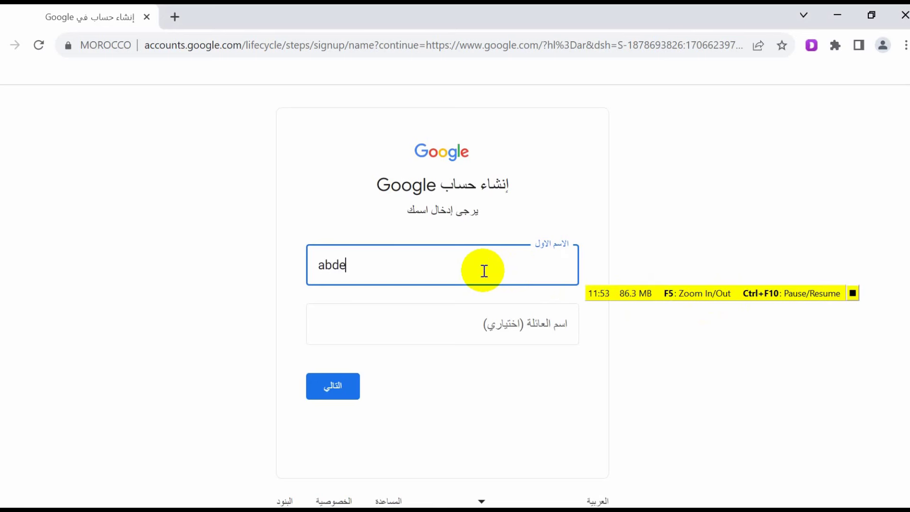
{"action": "left_click", "coordinate": [463, 321]}
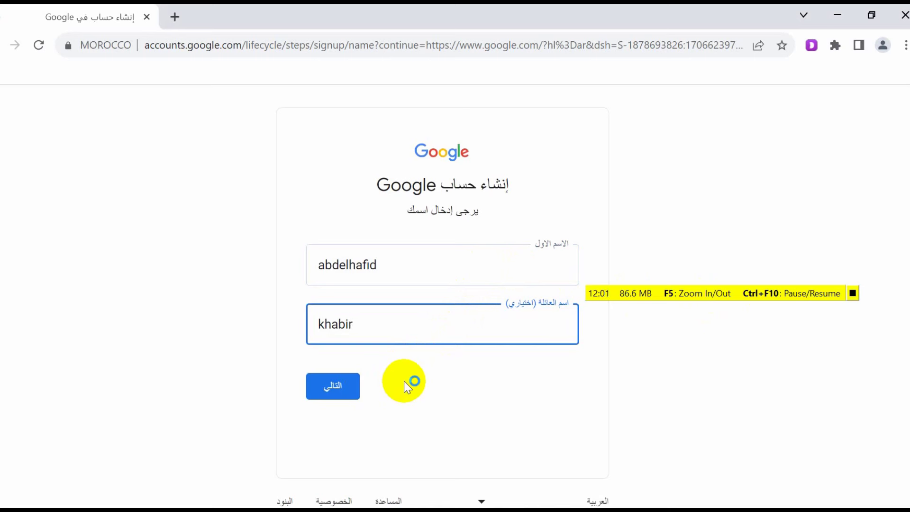
{"action": "left_click", "coordinate": [350, 388]}
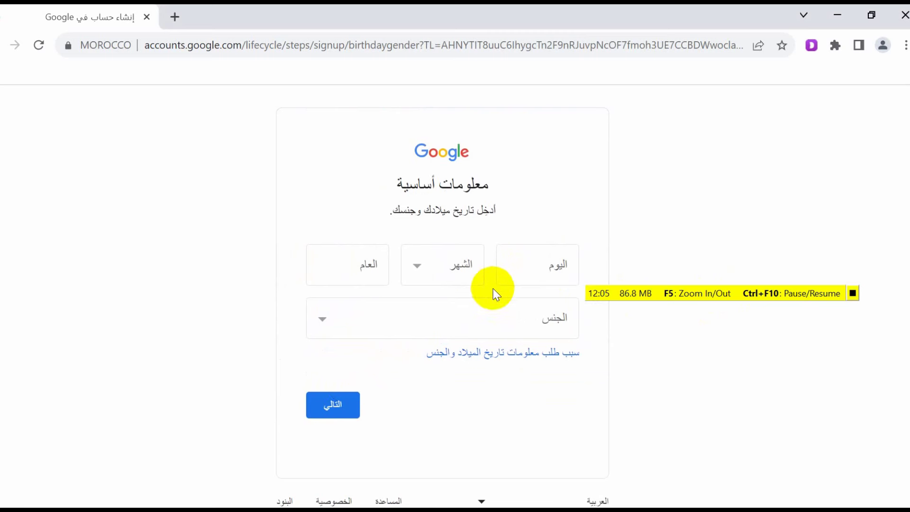
Step: Fill in the day of the date of birth and open the list of birth months
{"action": "left_click", "coordinate": [517, 271]}
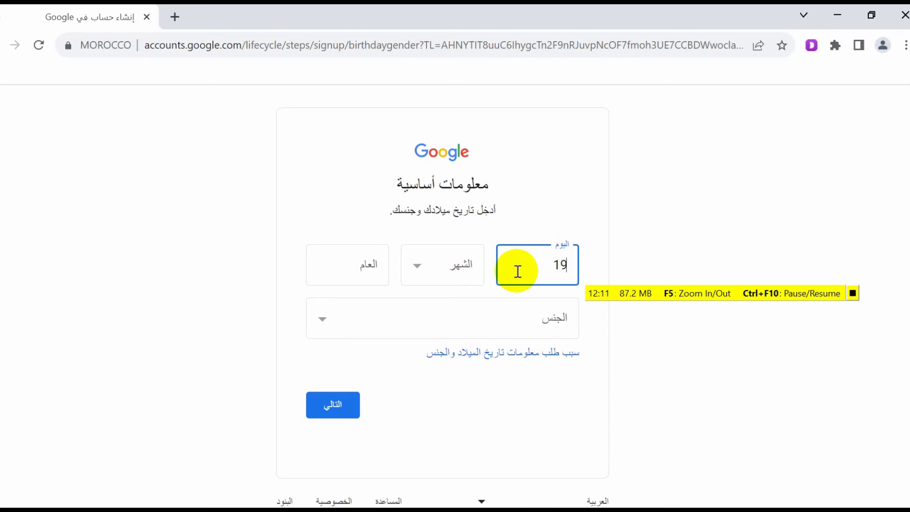
{"action": "left_click", "coordinate": [450, 266]}
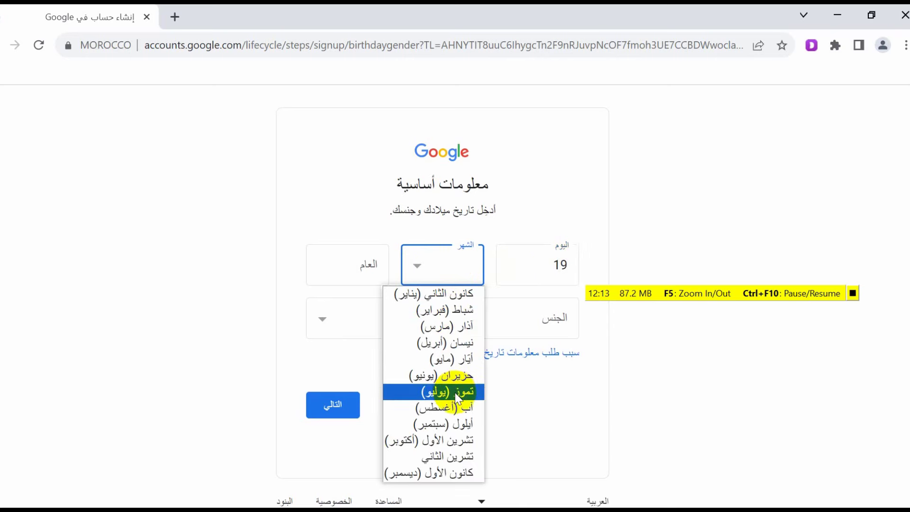